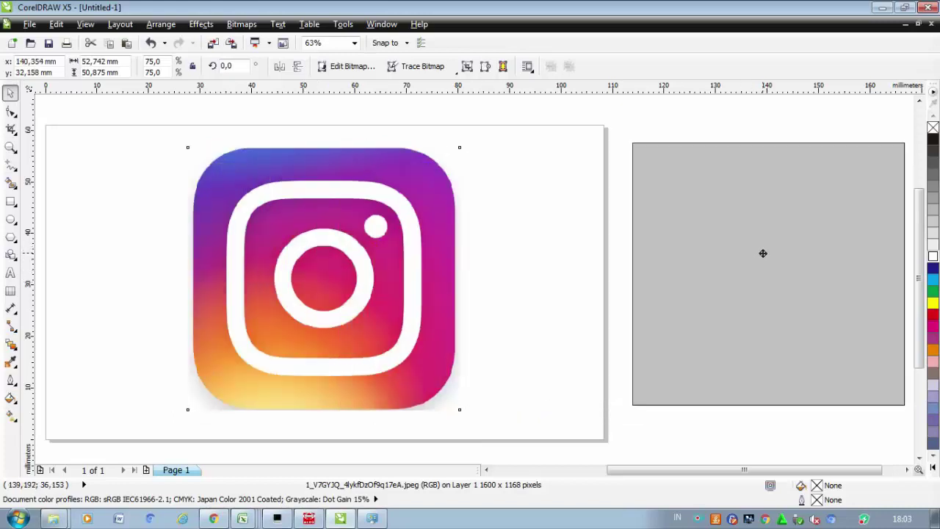
# Draw a square about 45.4 mm wide on the page beside the reference logo.
pyautogui.click(378, 288)
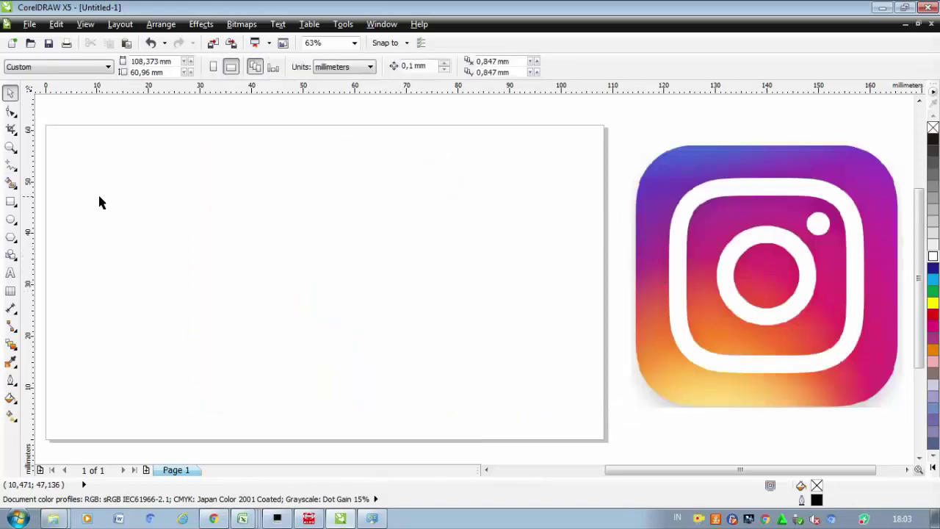
pyautogui.click(16, 206)
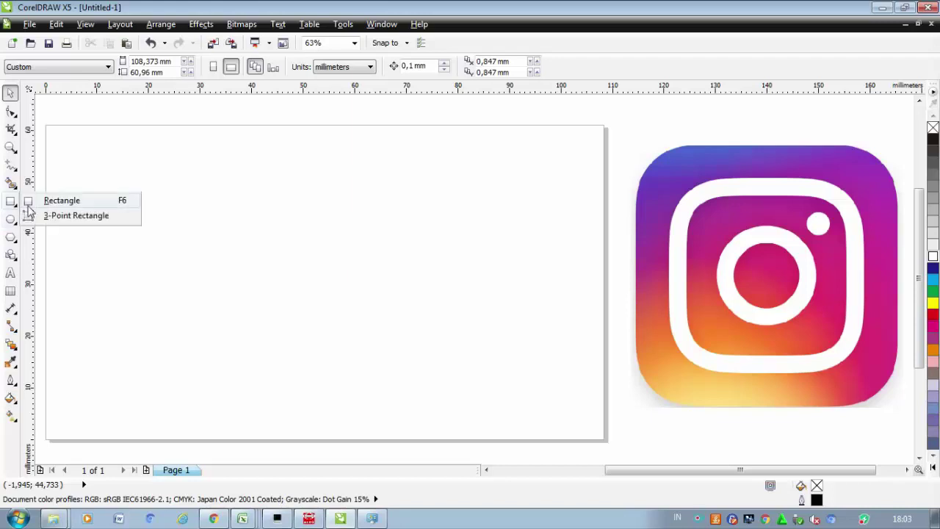
pyautogui.click(59, 202)
pyautogui.moveTo(163, 186); pyautogui.dragTo(398, 353)
pyautogui.moveTo(278, 303); pyautogui.dragTo(282, 277)
pyautogui.press('space')
pyautogui.click(206, 184)
pyautogui.click(253, 160)
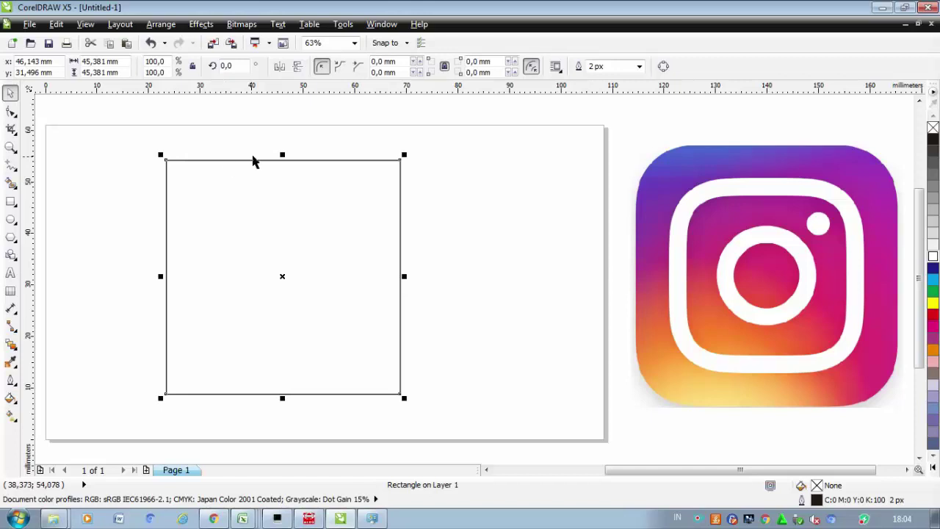
# Round all four corners of the square to an 8 mm radius and shift it slightly down on the page.
pyautogui.doubleClick(382, 61)
pyautogui.write('8')
pyautogui.press('Return')
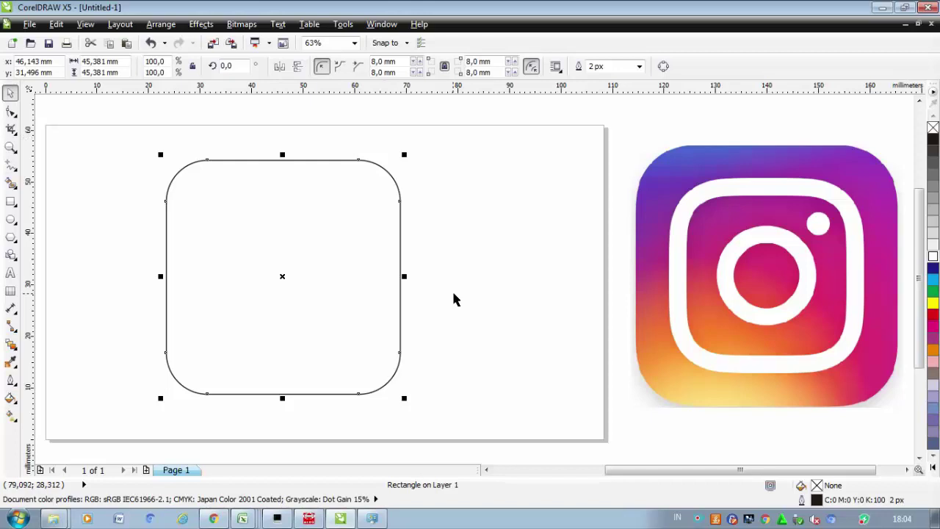
pyautogui.doubleClick(397, 62)
pyautogui.doubleClick(400, 72)
pyautogui.doubleClick(477, 62)
pyautogui.doubleClick(477, 72)
pyautogui.click(318, 268)
pyautogui.click(319, 256)
pyautogui.moveTo(308, 230)
pyautogui.mouseDown()
pyautogui.moveTo(335, 227)
pyautogui.moveTo(312, 235)
pyautogui.mouseUp()
pyautogui.click(468, 262)
pyautogui.click(315, 246)
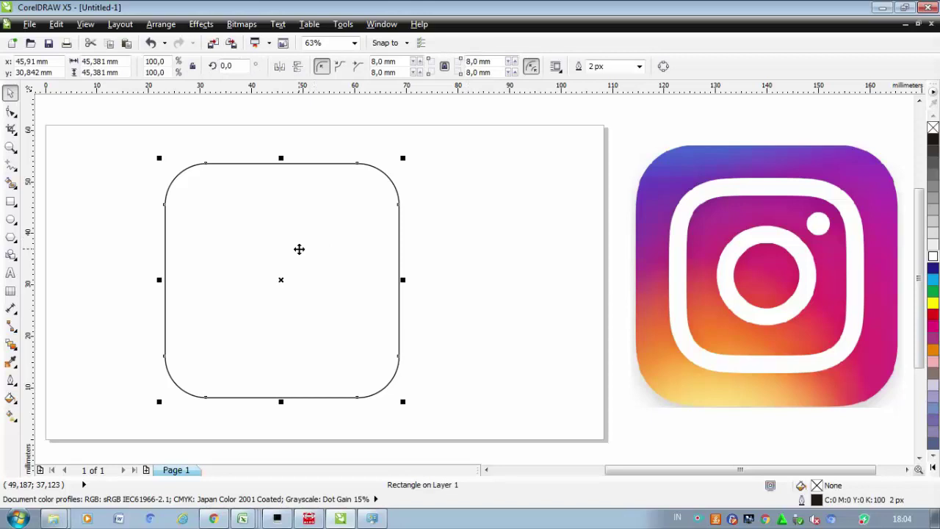
# Duplicate the rounded square in place and scale the copy about its center to about 32 mm.
pyautogui.rightClick(337, 245)
pyautogui.click(386, 111)
pyautogui.rightClick(475, 246)
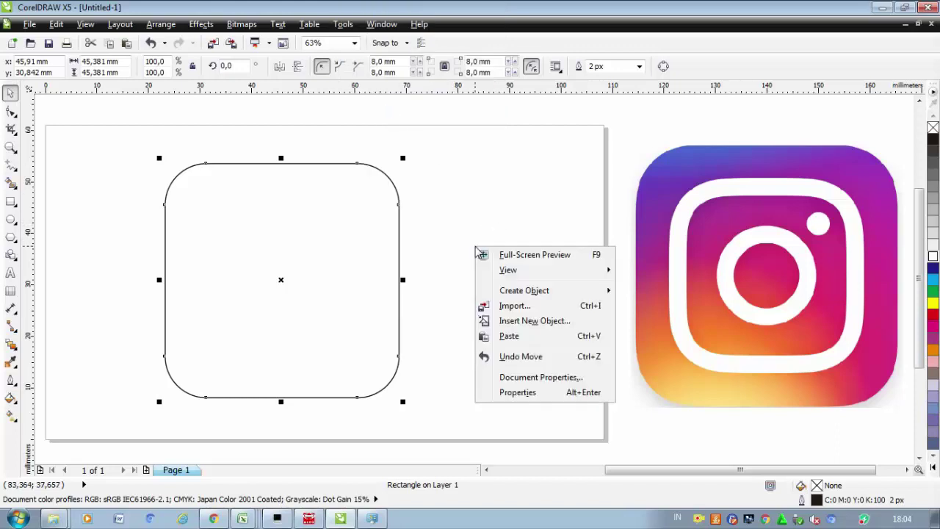
pyautogui.click(511, 335)
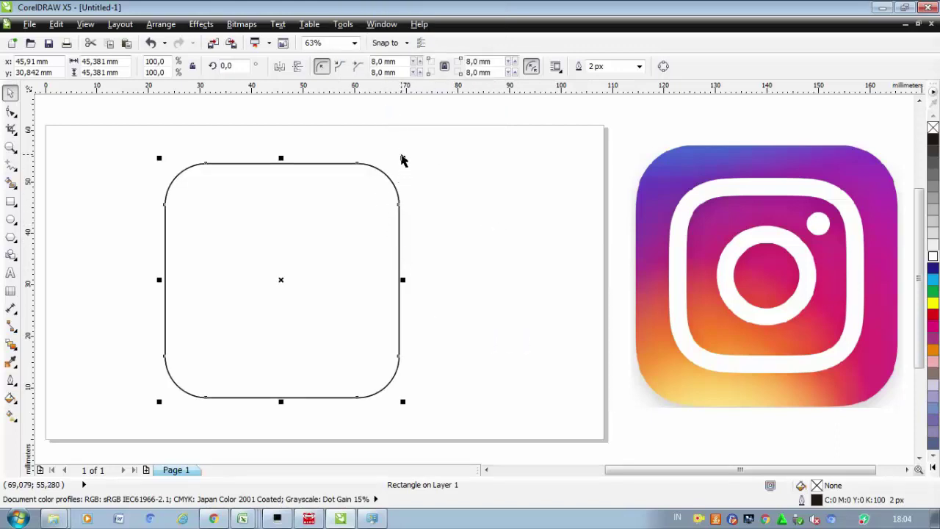
pyautogui.moveTo(402, 158); pyautogui.dragTo(369, 183)
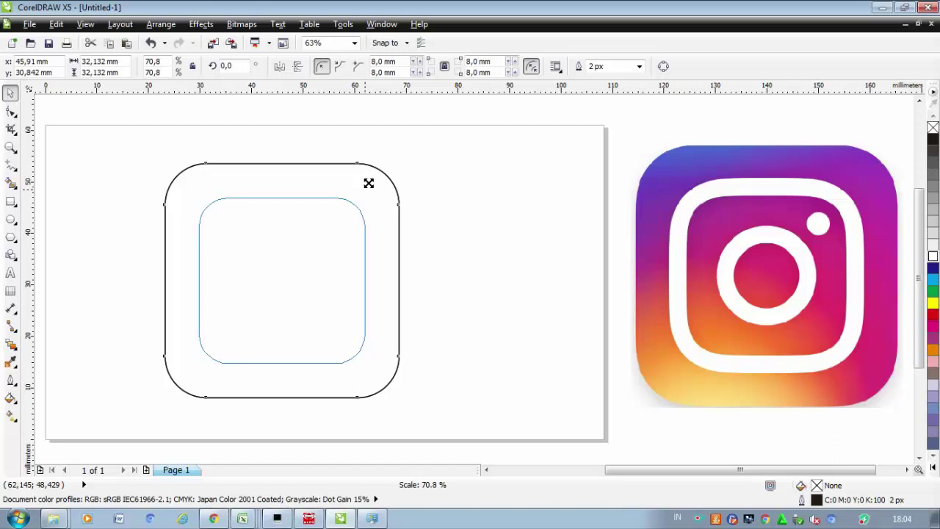
pyautogui.moveTo(368, 183); pyautogui.dragTo(368, 184)
pyautogui.click(455, 207)
pyautogui.click(292, 259)
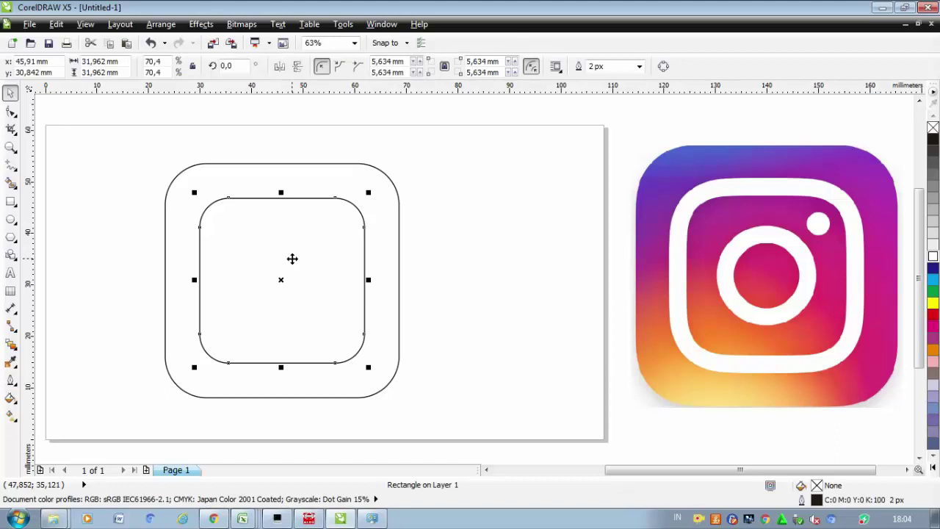
pyautogui.click(477, 256)
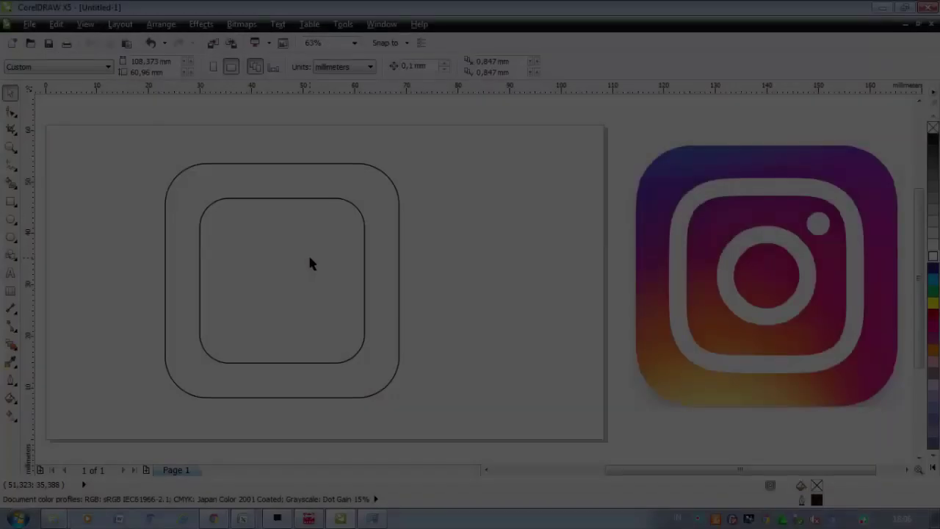
# Try moving the smaller rounded square out of the larger one and undo the move.
pyautogui.click(309, 254)
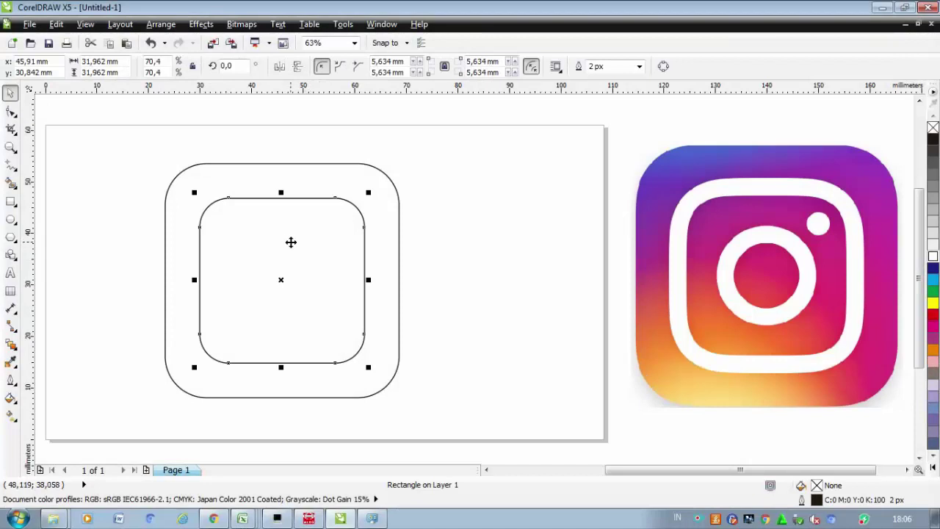
pyautogui.moveTo(281, 238); pyautogui.dragTo(381, 245)
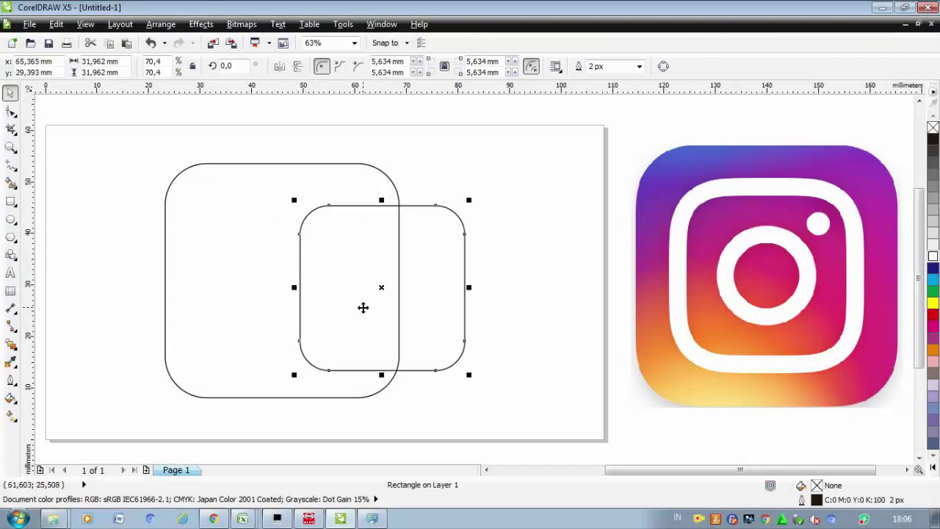
pyautogui.hotkey('ctrl', 'z')
# Duplicate the 32 mm rounded square in place and scale the copy about its center to about 24.8 mm.
pyautogui.rightClick(317, 257)
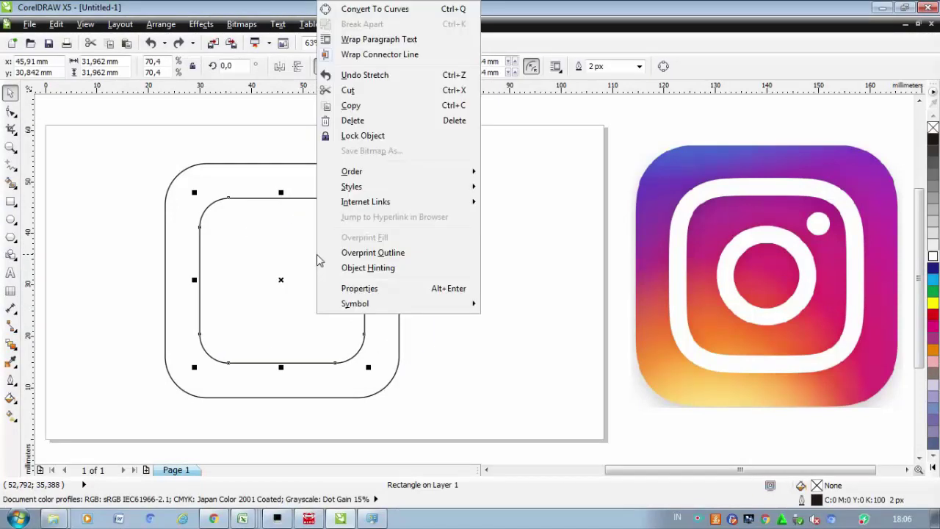
pyautogui.click(366, 110)
pyautogui.rightClick(503, 219)
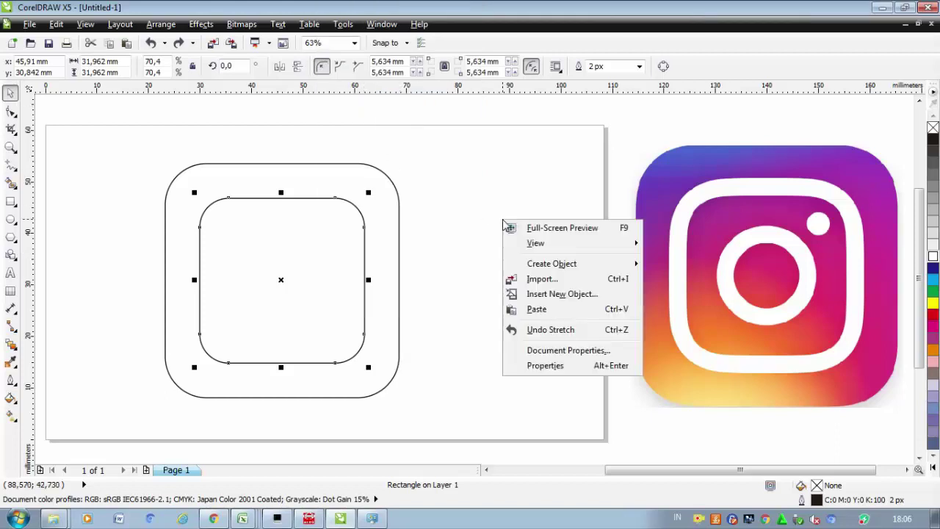
pyautogui.click(537, 309)
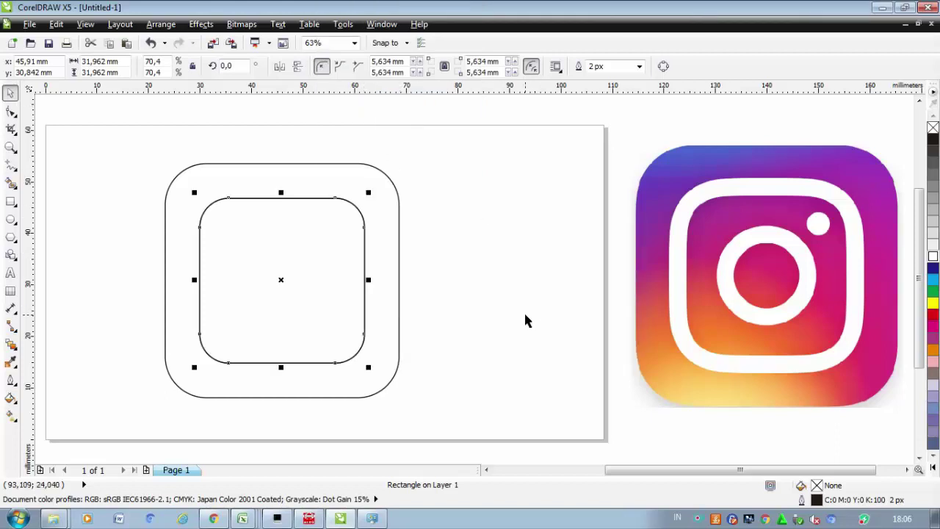
pyautogui.click(326, 245)
pyautogui.click(325, 245)
pyautogui.moveTo(366, 193); pyautogui.dragTo(349, 212)
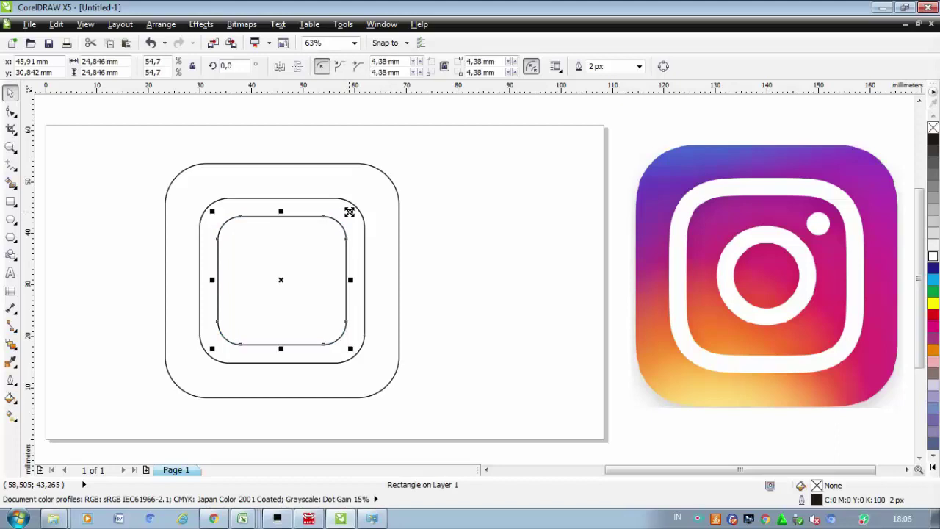
pyautogui.click(496, 228)
# Try moving the middle rounded square away from the other two and undo the move.
pyautogui.click(224, 223)
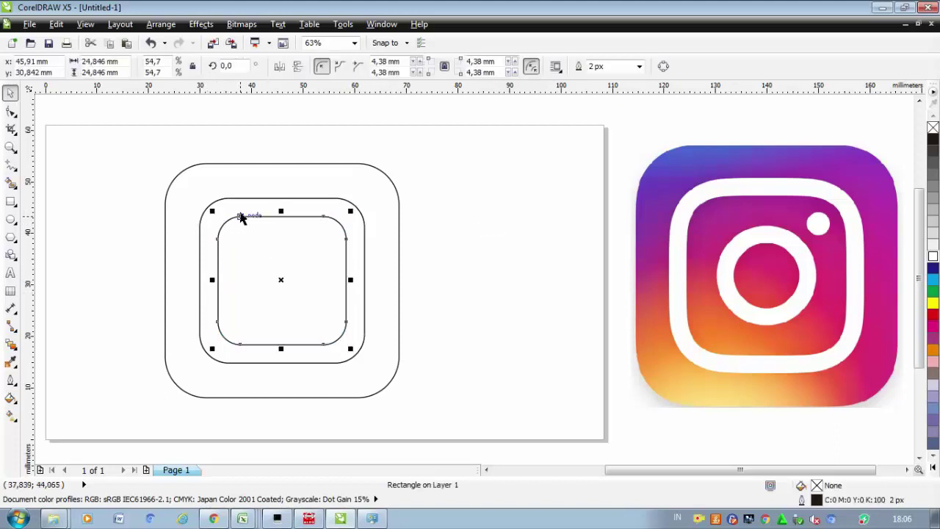
pyautogui.click(241, 213)
pyautogui.click(157, 222)
pyautogui.click(218, 211)
pyautogui.moveTo(218, 212); pyautogui.dragTo(272, 192)
pyautogui.hotkey('ctrl', 'z')
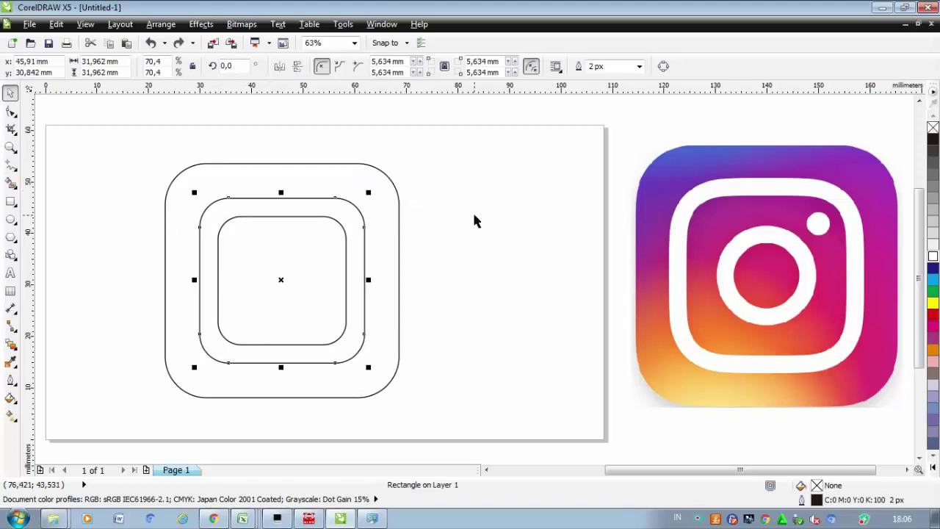
# Trim the outer rounded square with the middle one and delete the middle square.
pyautogui.click(285, 229)
pyautogui.click(262, 203)
pyautogui.keyDown('shift'); pyautogui.click(234, 177); pyautogui.keyUp('shift')
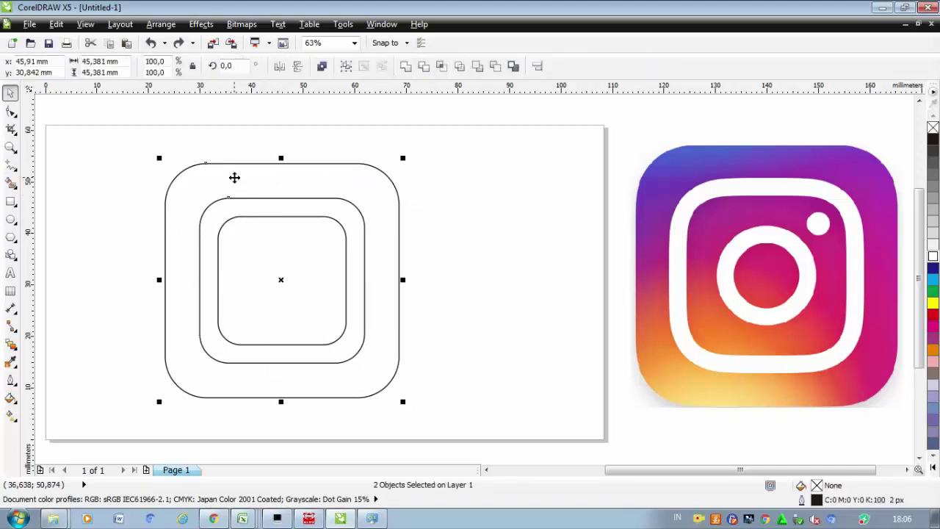
pyautogui.click(424, 67)
pyautogui.click(286, 202)
pyautogui.moveTo(259, 205); pyautogui.dragTo(494, 167)
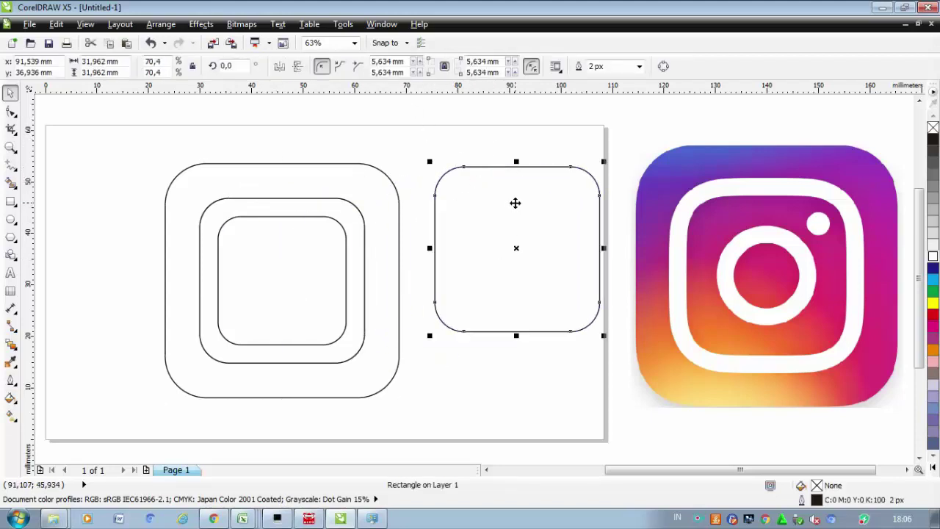
pyautogui.press('Delete')
# Try moving the trimmed outer frame away from the innermost square and undo the move.
pyautogui.moveTo(247, 177); pyautogui.dragTo(279, 138)
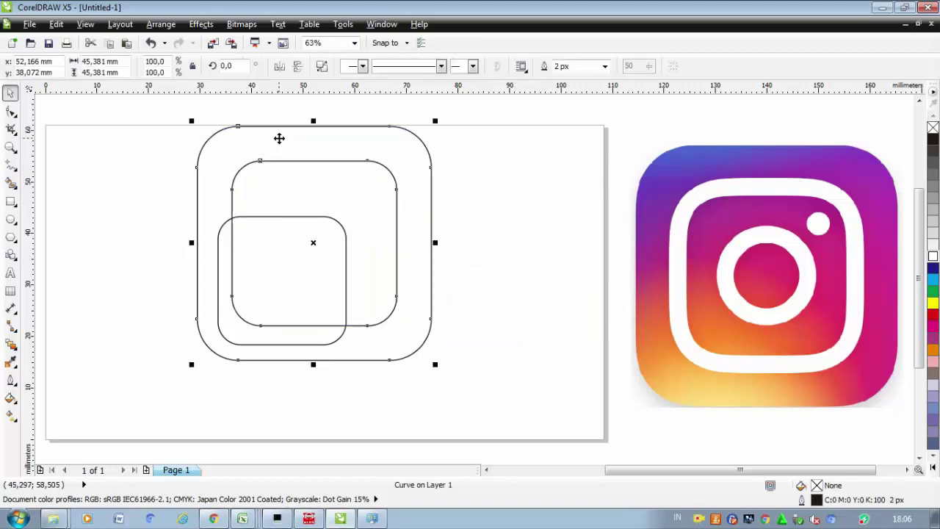
pyautogui.hotkey('ctrl', 'z')
pyautogui.press('Escape')
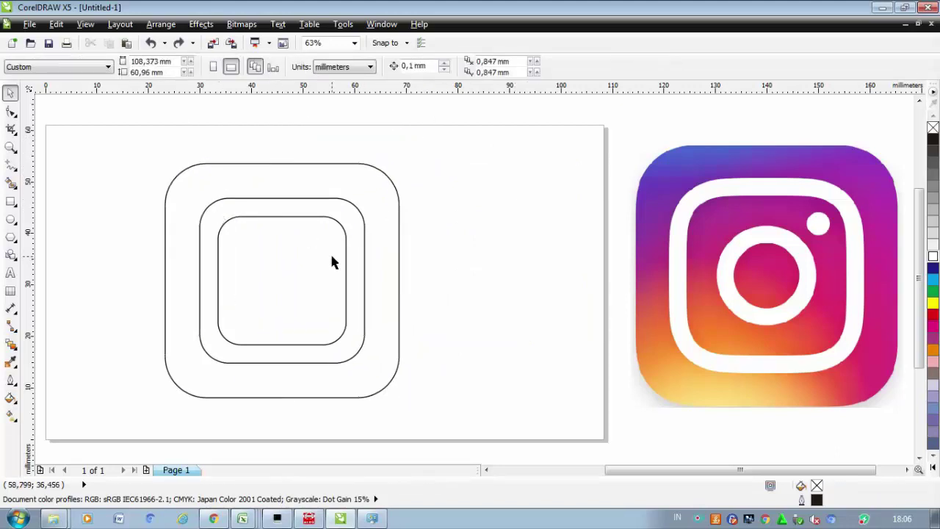
pyautogui.click(264, 256)
pyautogui.click(452, 253)
# Draw a circle about 14.4 mm in diameter in the middle of the innermost rounded square.
pyautogui.click(11, 219)
pyautogui.moveTo(271, 255); pyautogui.dragTo(280, 281)
pyautogui.click(524, 257)
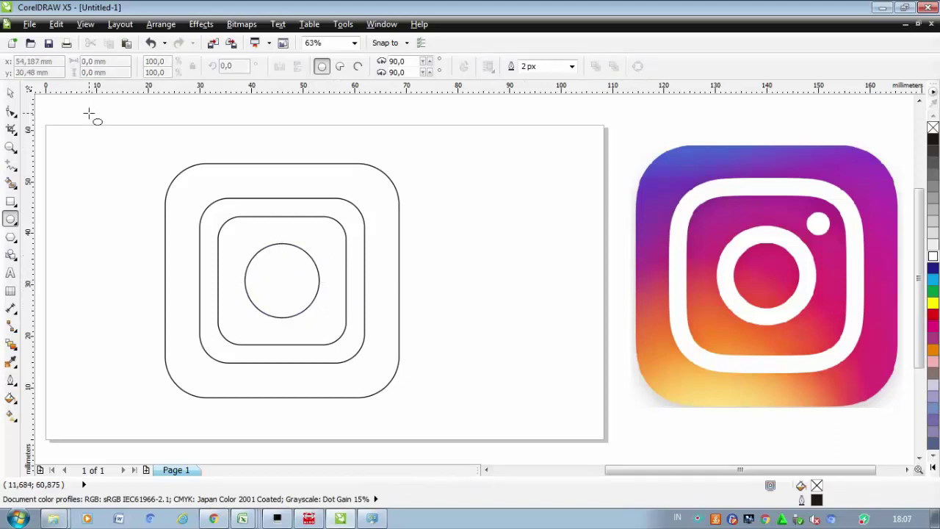
pyautogui.click(10, 92)
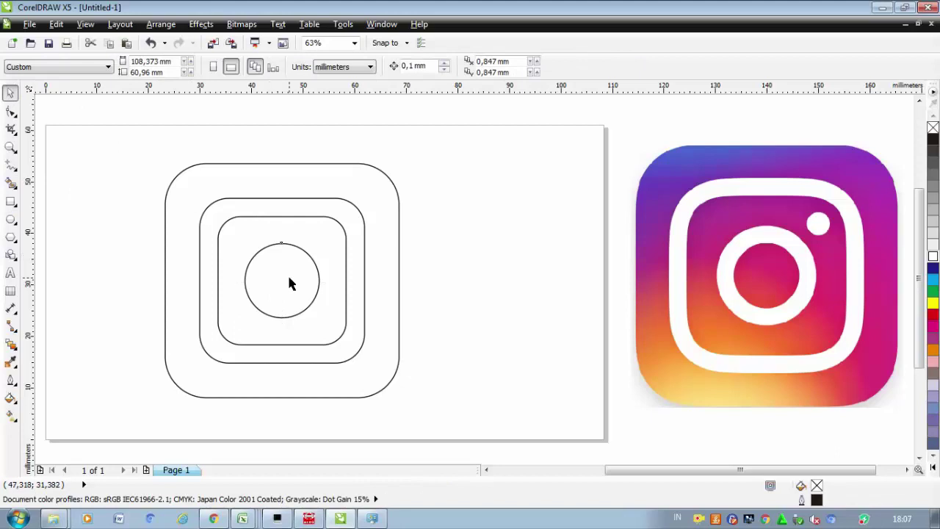
# Align the circle and the innermost rounded square to each other's horizontal and vertical centers.
pyautogui.click(281, 244)
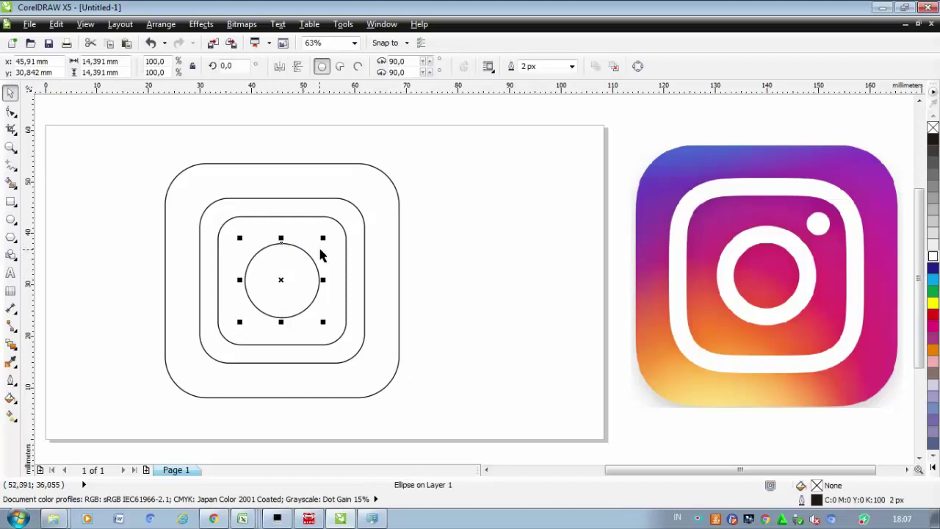
pyautogui.keyDown('shift'); pyautogui.click(332, 227); pyautogui.keyUp('shift')
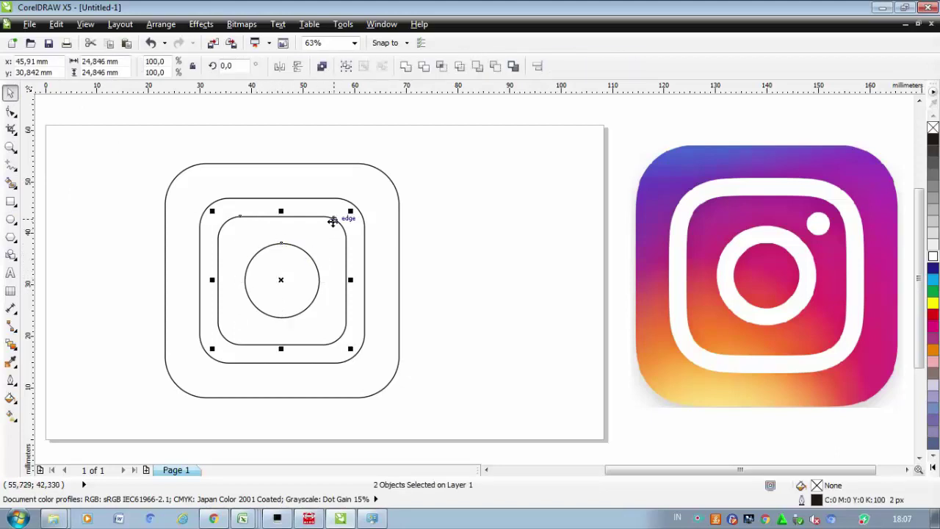
pyautogui.click(537, 66)
pyautogui.moveTo(438, 192); pyautogui.dragTo(544, 160)
pyautogui.click(595, 208)
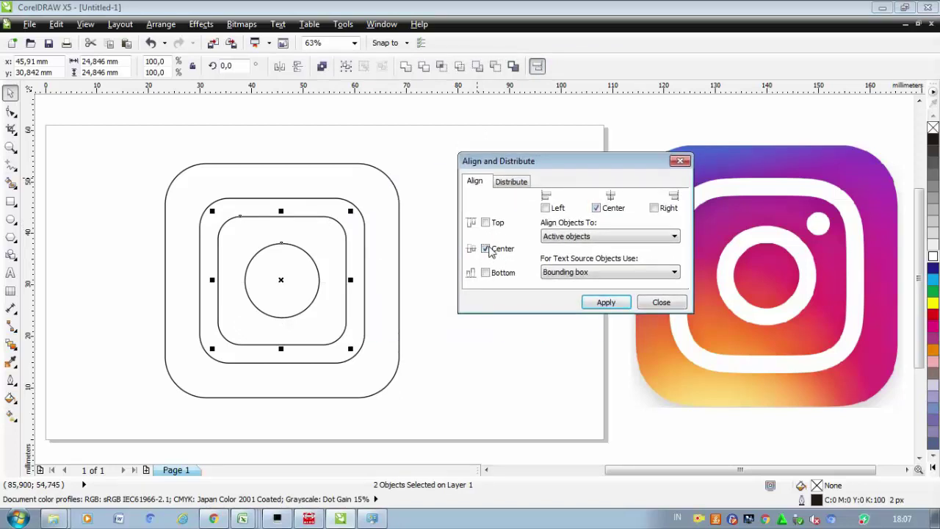
pyautogui.click(606, 303)
pyautogui.click(661, 302)
pyautogui.click(474, 318)
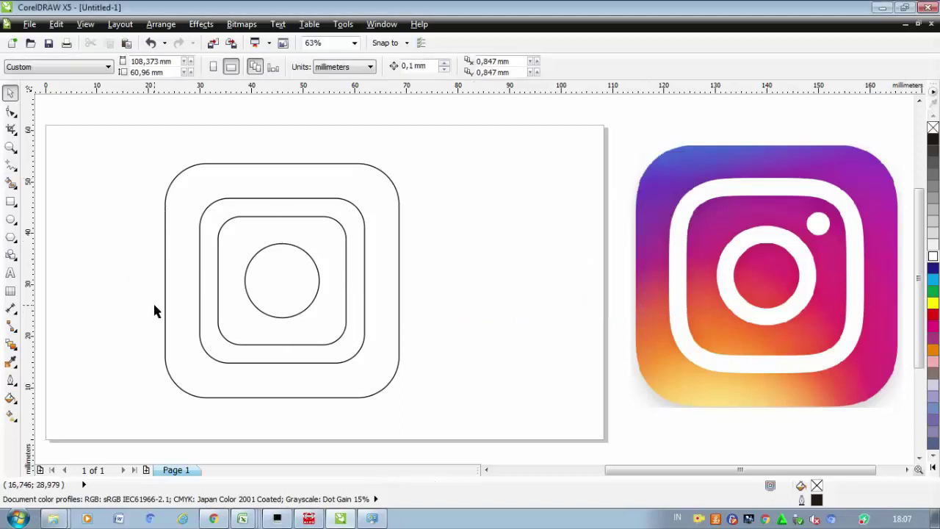
# Draw a small circle in the upper-right corner of the innermost rounded square.
pyautogui.click(10, 219)
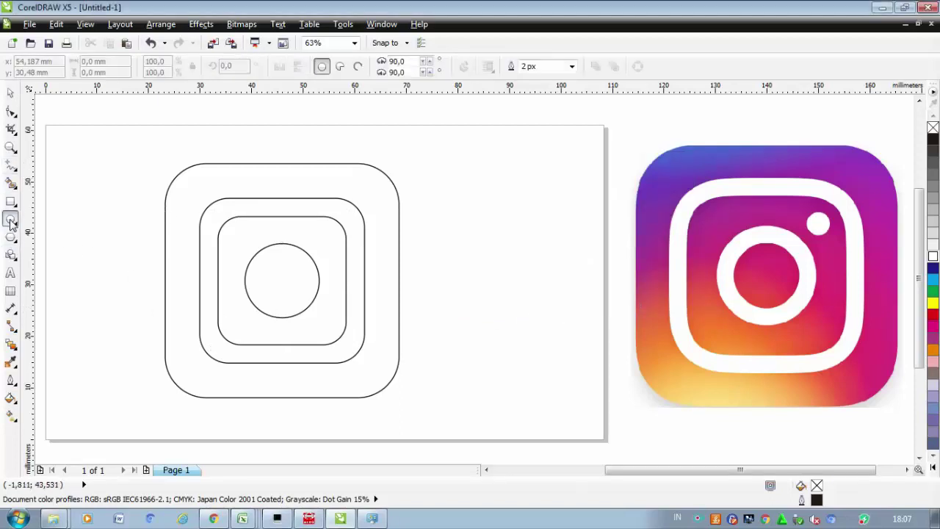
pyautogui.moveTo(456, 196); pyautogui.dragTo(326, 234)
pyautogui.click(487, 267)
pyautogui.click(10, 93)
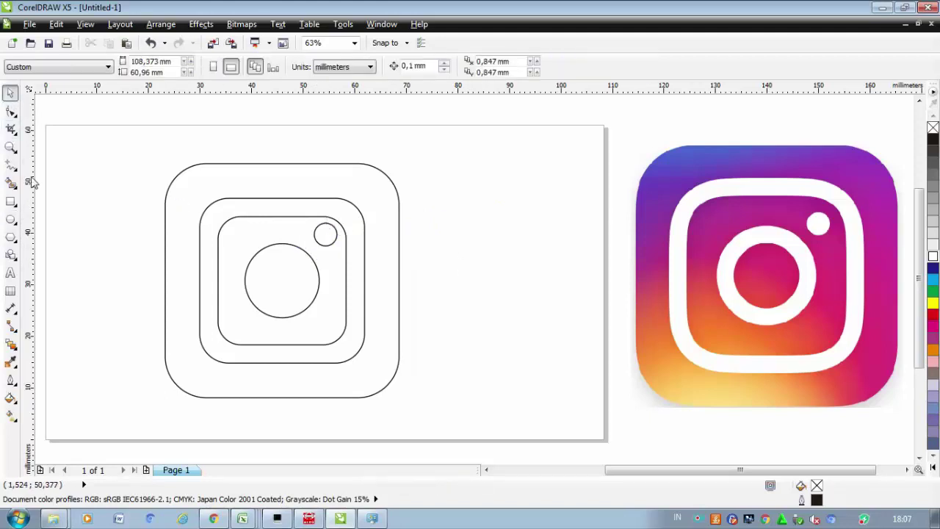
# Enlarge all the logo shapes together to about 110.5% and reposition them on the page.
pyautogui.moveTo(305, 292); pyautogui.dragTo(451, 427)
pyautogui.moveTo(390, 350); pyautogui.dragTo(380, 332)
pyautogui.click(524, 330)
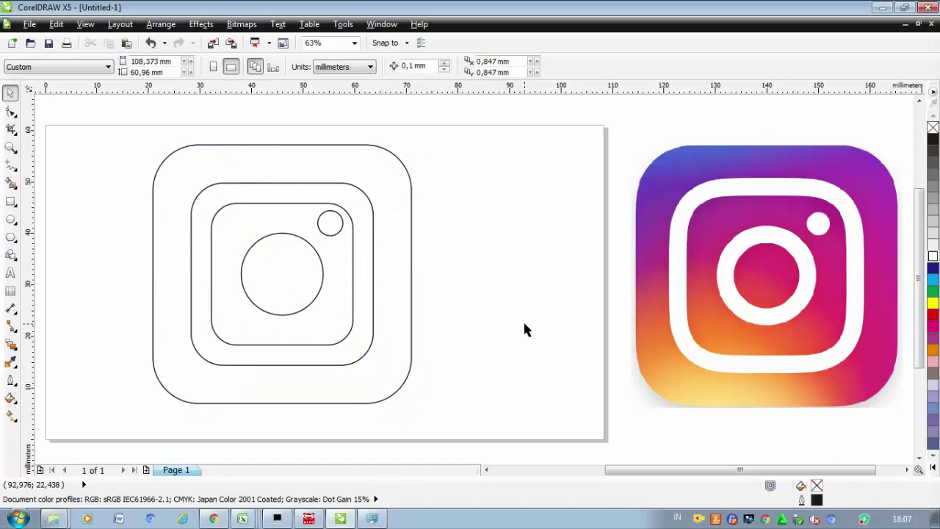
# Trim the innermost rounded square with the large central circle and remove the circle.
pyautogui.click(279, 278)
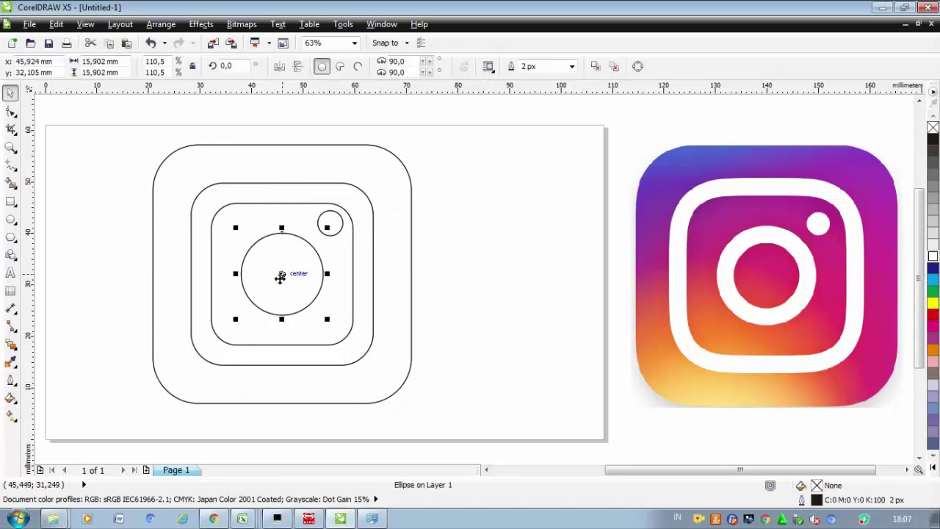
pyautogui.keyDown('shift'); pyautogui.click(243, 211); pyautogui.keyUp('shift')
pyautogui.click(424, 67)
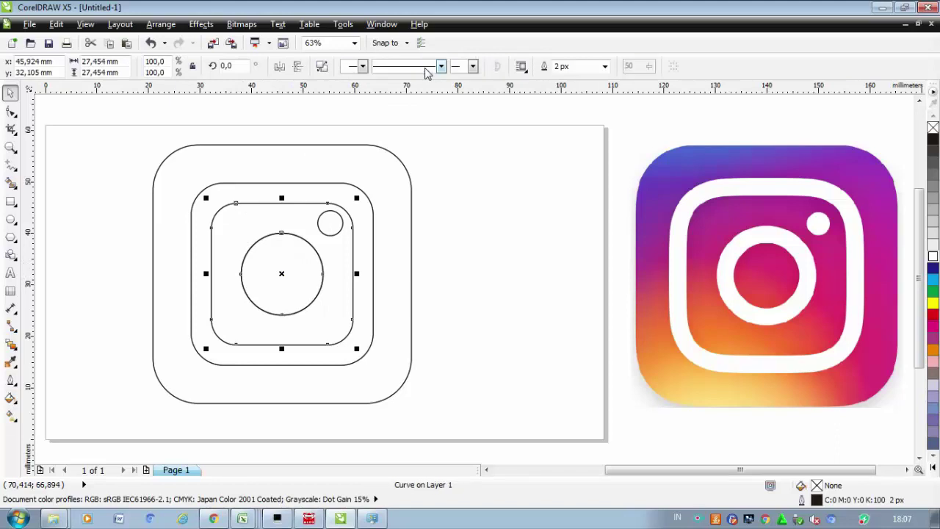
pyautogui.click(508, 239)
pyautogui.click(294, 260)
pyautogui.moveTo(294, 260); pyautogui.dragTo(533, 248)
pyautogui.click(357, 241)
# Try moving the trimmed innermost square out of the frame and undo the move.
pyautogui.click(269, 216)
pyautogui.moveTo(269, 216); pyautogui.dragTo(499, 176)
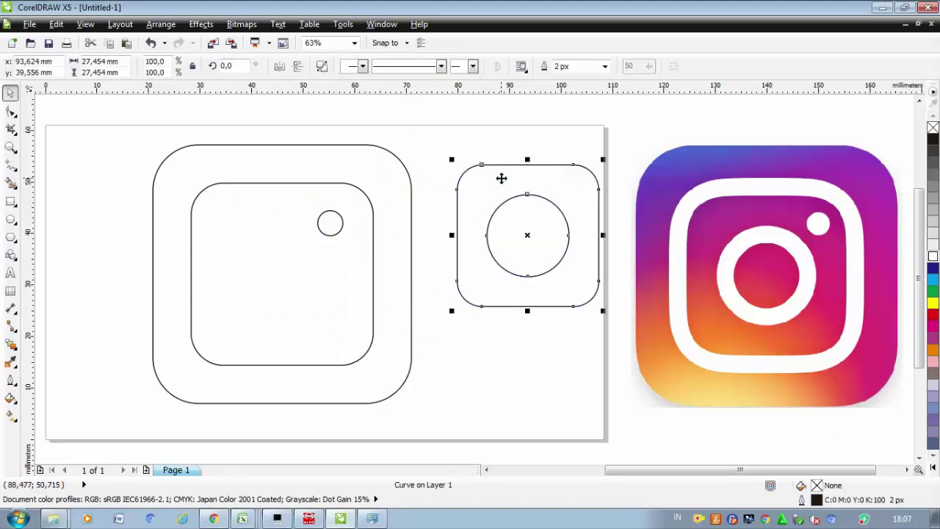
pyautogui.hotkey('ctrl', 'z')
pyautogui.hotkey('ctrl', 'z')
# Trim the innermost rounded square with the small corner circle and delete that circle.
pyautogui.click(348, 238)
pyautogui.click(331, 225)
pyautogui.keyDown('shift'); pyautogui.click(345, 287); pyautogui.keyUp('shift')
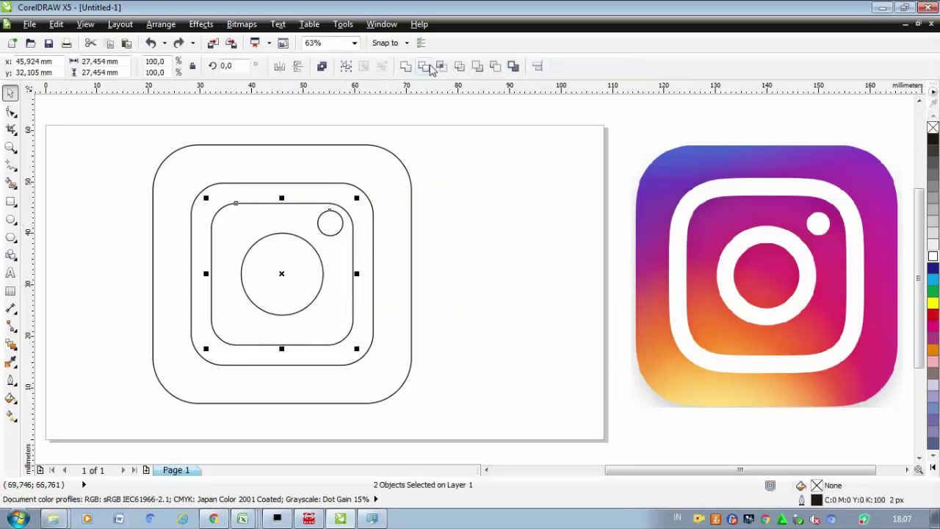
pyautogui.click(424, 66)
pyautogui.click(367, 226)
pyautogui.moveTo(330, 224); pyautogui.dragTo(500, 239)
pyautogui.press('Delete')
# Try moving the innermost square with its two circular cutouts off to the side and undo the move.
pyautogui.moveTo(324, 291); pyautogui.dragTo(545, 283)
pyautogui.hotkey('ctrl', 'z')
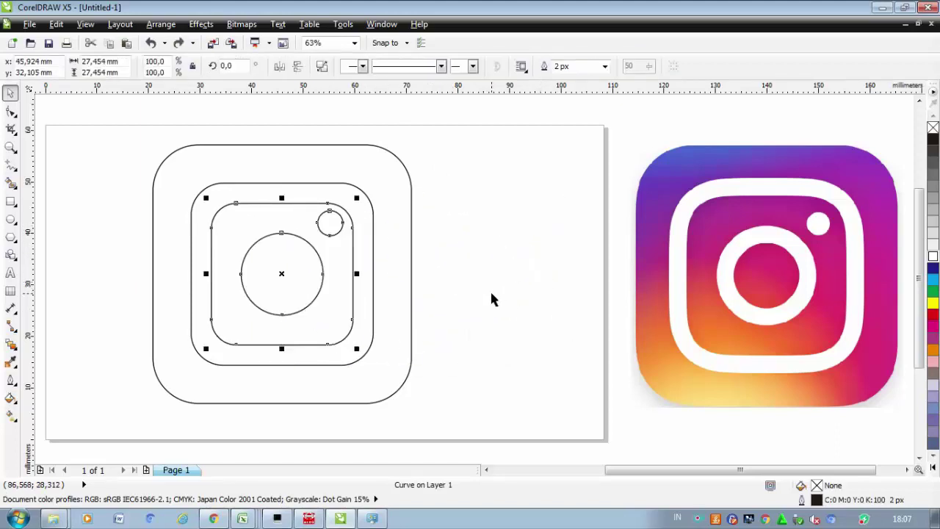
pyautogui.click(491, 293)
pyautogui.click(297, 181)
pyautogui.click(304, 205)
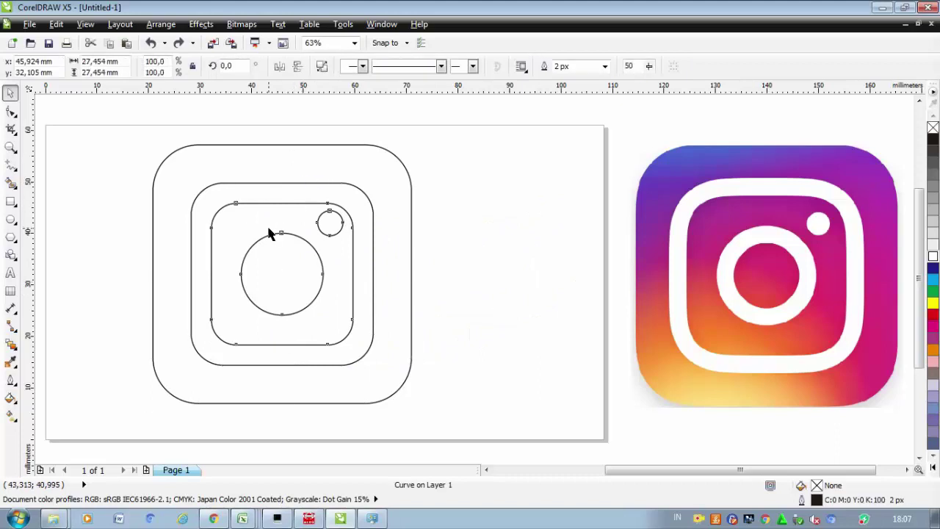
pyautogui.click(474, 254)
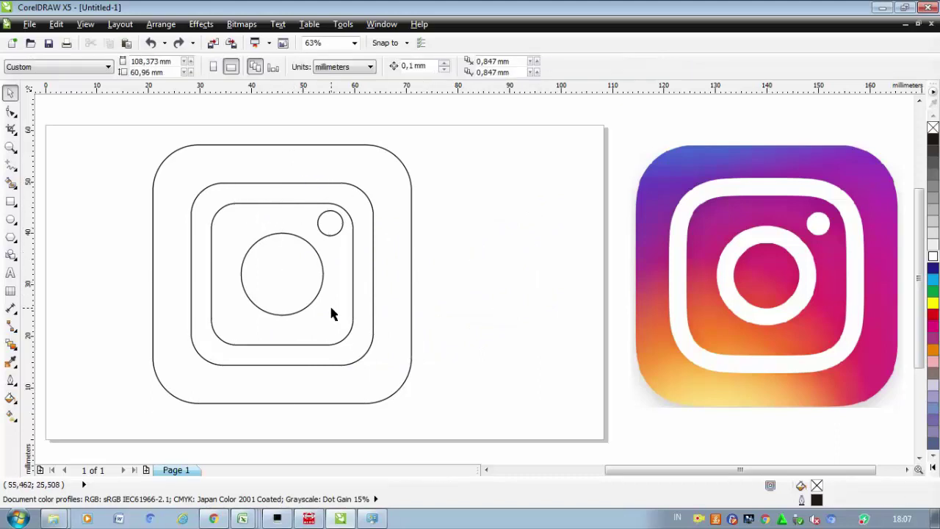
# Fill the outer rounded frame and the innermost square with cyan (C:100 M:0 Y:0 K:0).
pyautogui.click(365, 165)
pyautogui.click(932, 279)
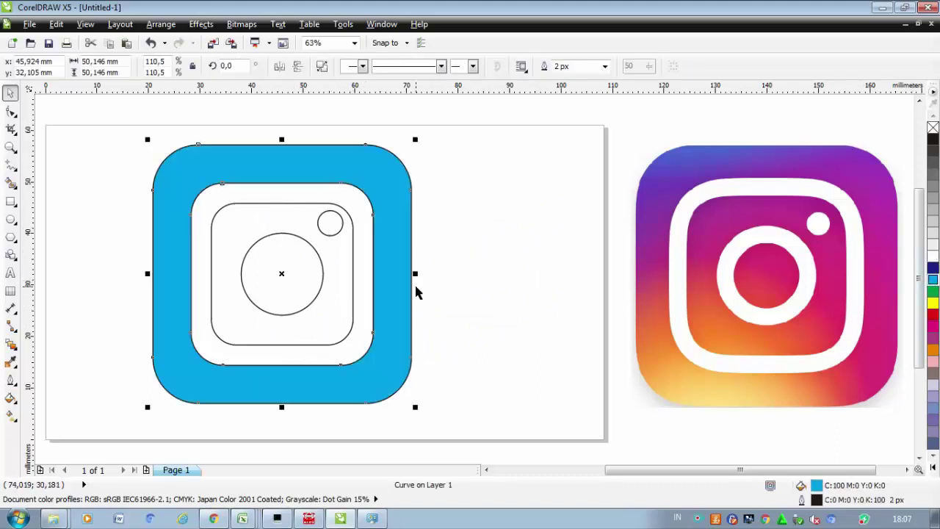
pyautogui.click(335, 288)
pyautogui.click(933, 280)
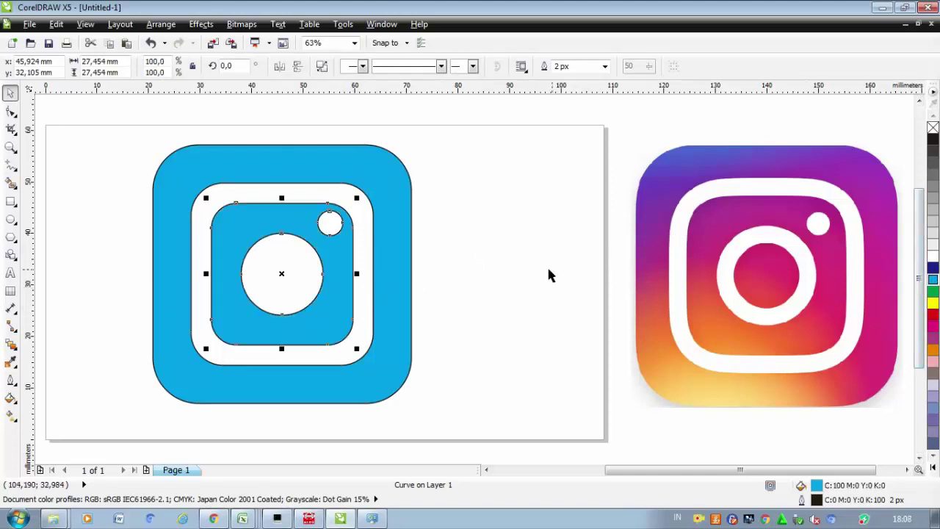
pyautogui.click(470, 288)
# Remove the outlines from all the logo shapes.
pyautogui.moveTo(314, 220); pyautogui.dragTo(472, 420)
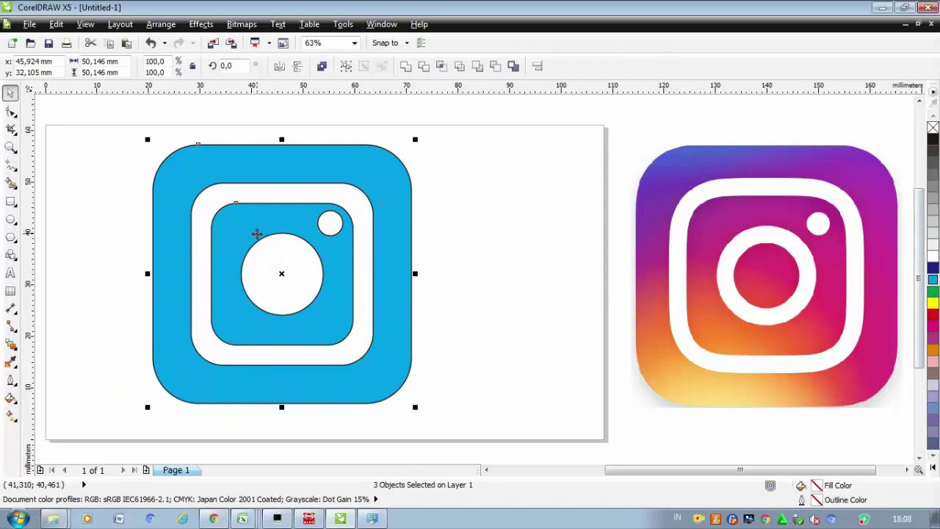
pyautogui.click(12, 380)
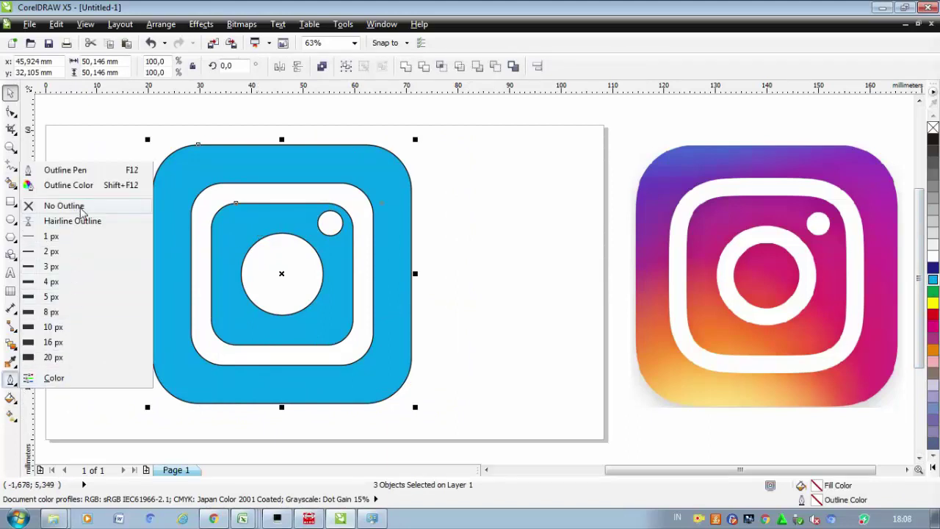
pyautogui.click(80, 212)
pyautogui.click(563, 289)
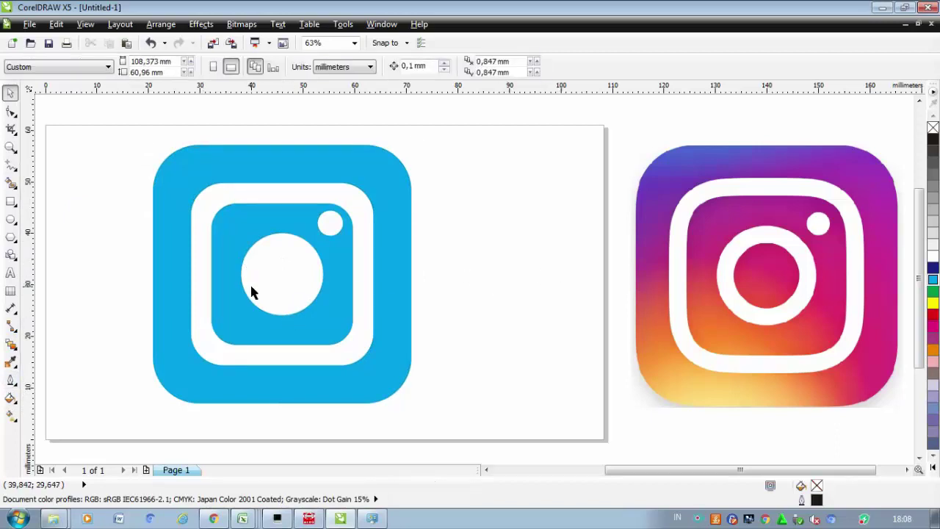
# Group the innermost square with the outer frame and stretch the group horizontally to about 106.3%.
pyautogui.click(229, 275)
pyautogui.click(179, 256)
pyautogui.click(525, 281)
pyautogui.click(272, 319)
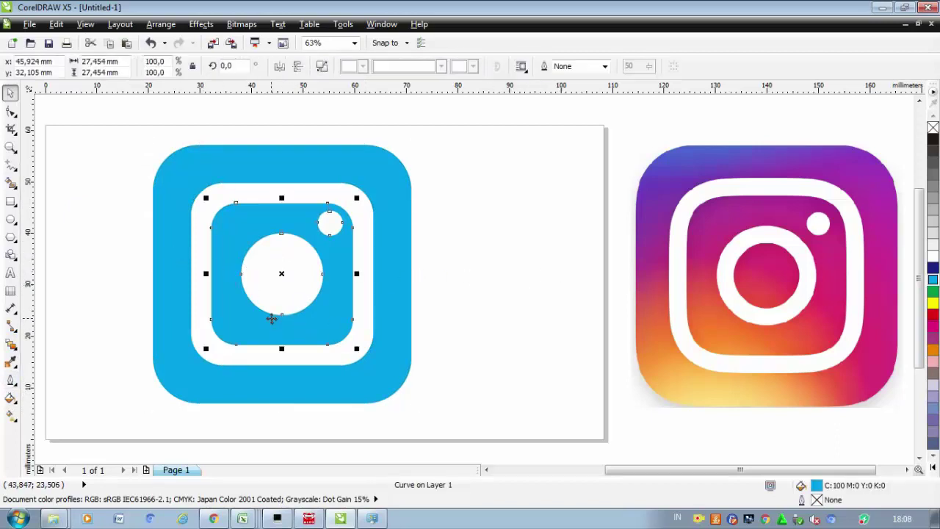
pyautogui.keyDown('shift'); pyautogui.click(263, 166); pyautogui.keyUp('shift')
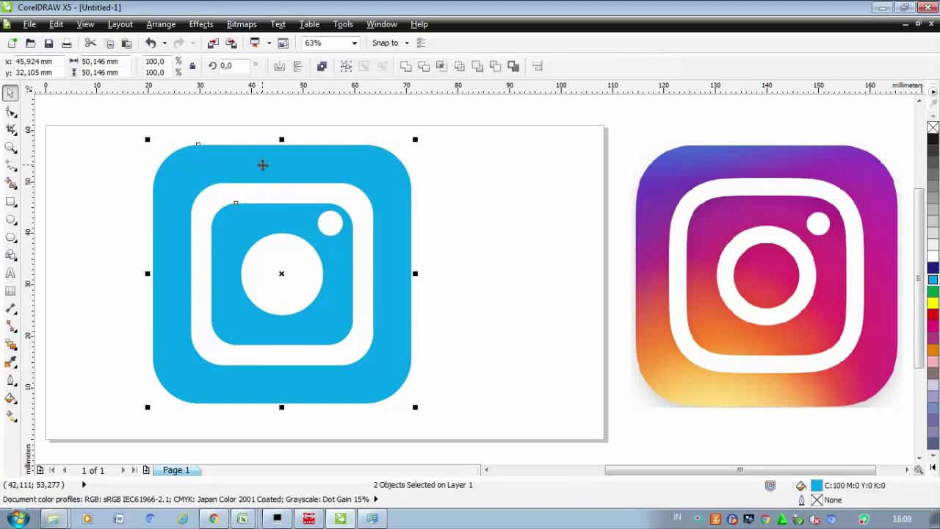
pyautogui.rightClick(250, 228)
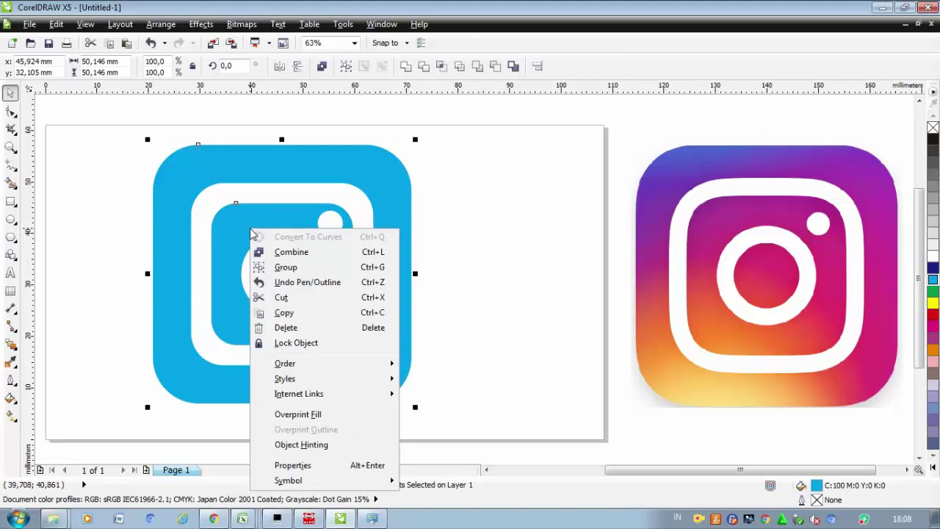
pyautogui.click(286, 267)
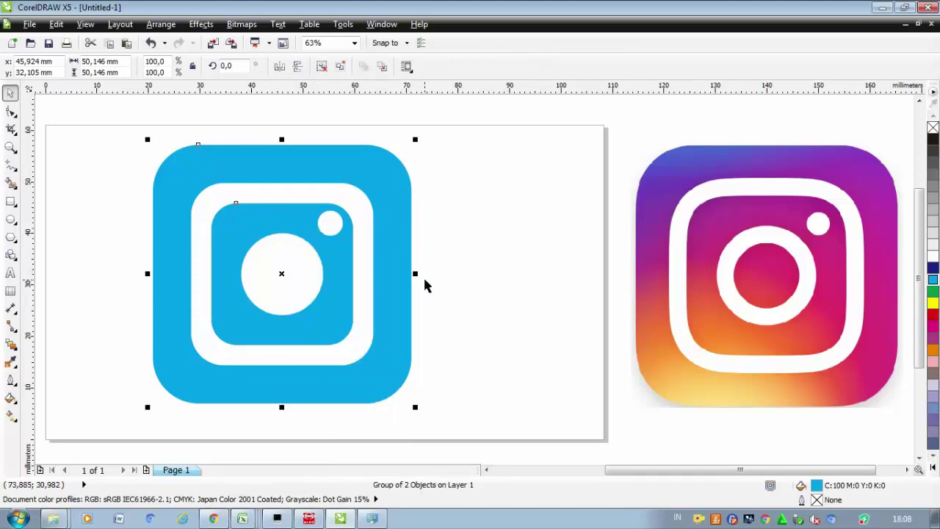
pyautogui.moveTo(414, 273)
pyautogui.mouseDown()
pyautogui.moveTo(440, 273)
pyautogui.moveTo(431, 273)
pyautogui.mouseUp()
pyautogui.press('Escape')
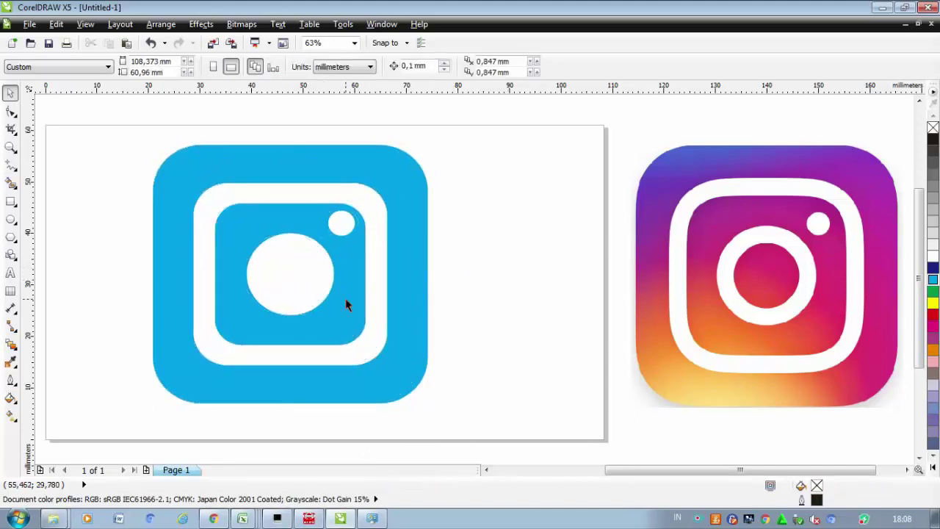
# Apply a linear interactive fill to the logo group, running diagonally from cyan at the upper right to white at the lower left.
pyautogui.click(14, 418)
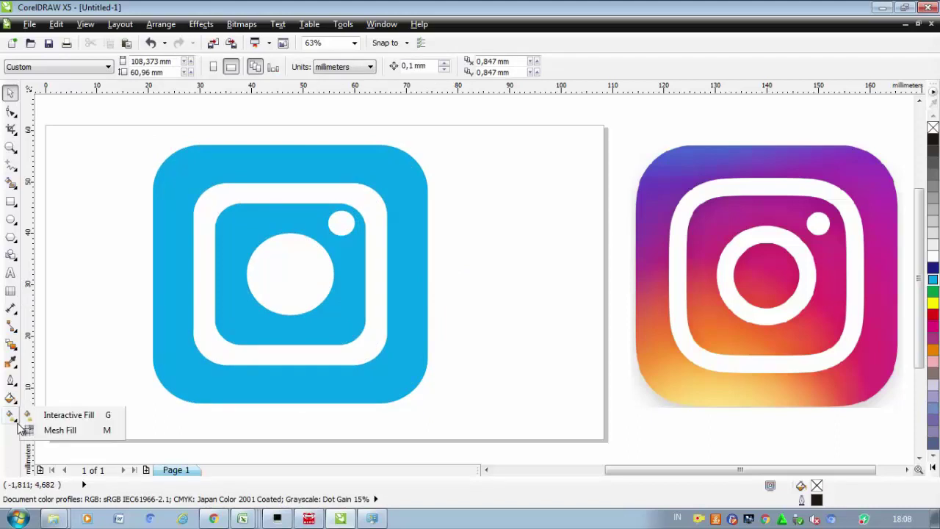
pyautogui.click(67, 420)
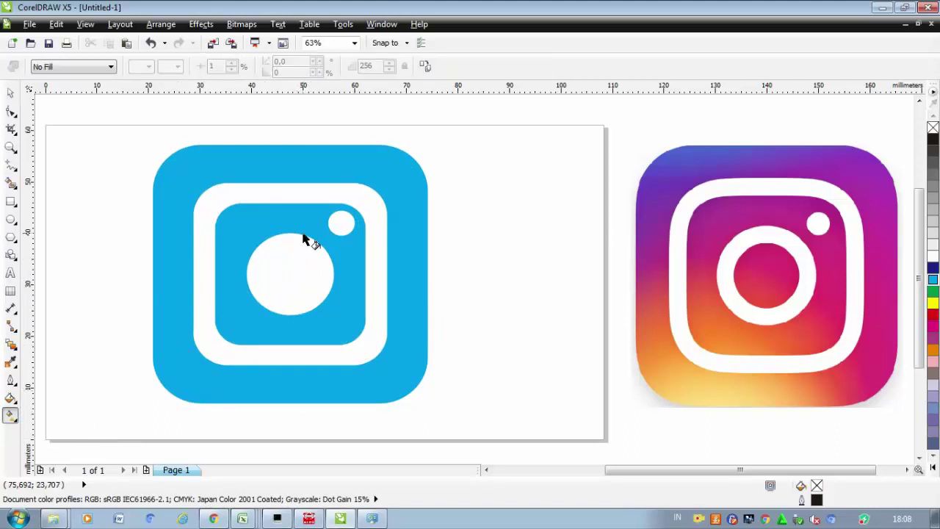
pyautogui.click(245, 308)
pyautogui.moveTo(309, 205); pyautogui.dragTo(166, 388)
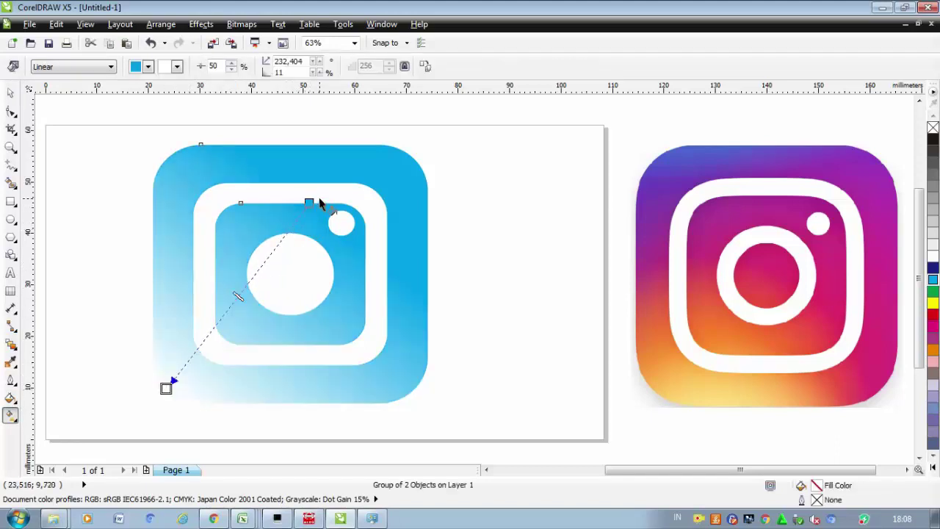
pyautogui.moveTo(310, 204); pyautogui.dragTo(328, 197)
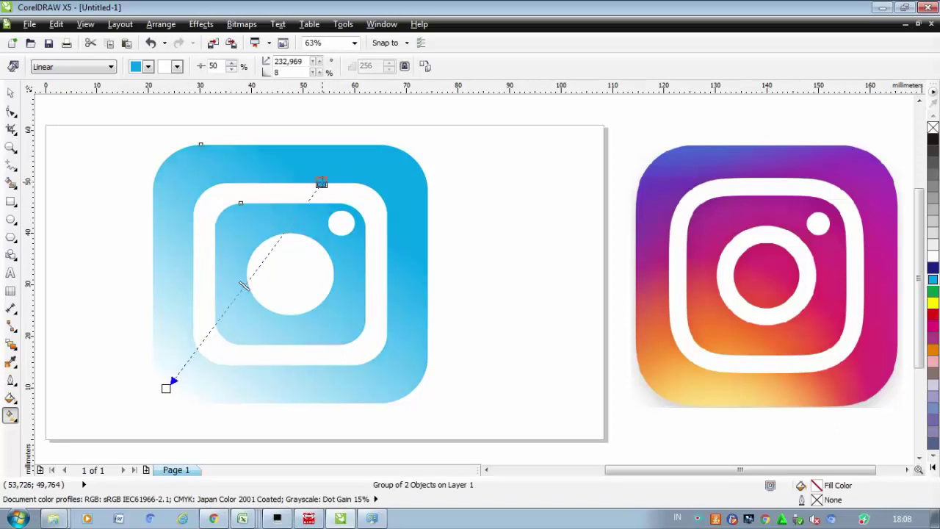
# Change the gradient's lower-left end colour to yellow and move both gradient ends slightly outward.
pyautogui.moveTo(930, 310); pyautogui.dragTo(379, 372)
pyautogui.moveTo(198, 393); pyautogui.dragTo(178, 415)
pyautogui.moveTo(322, 183)
pyautogui.mouseDown()
pyautogui.moveTo(307, 139)
pyautogui.moveTo(308, 164)
pyautogui.moveTo(329, 174)
pyautogui.mouseUp()
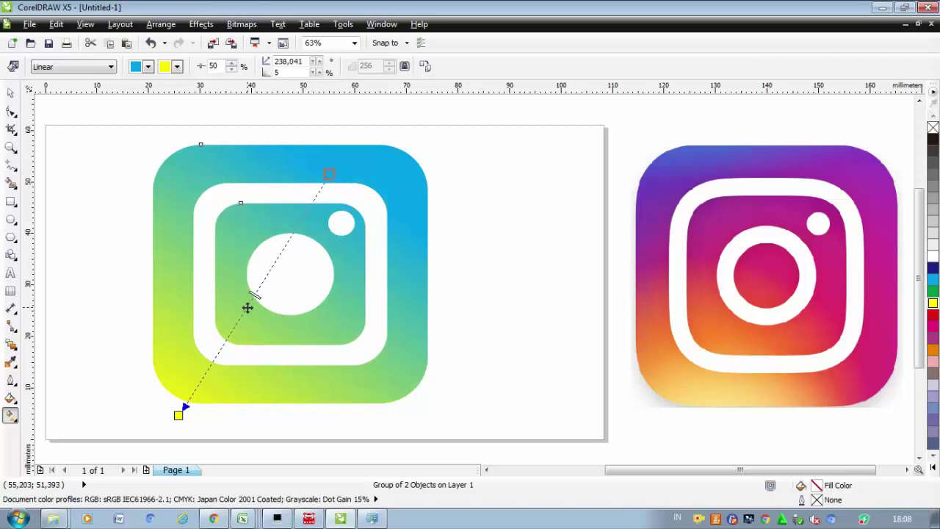
# Add a red colour node midway along the gradient and adjust it together with the upper start node.
pyautogui.moveTo(933, 315); pyautogui.dragTo(254, 292)
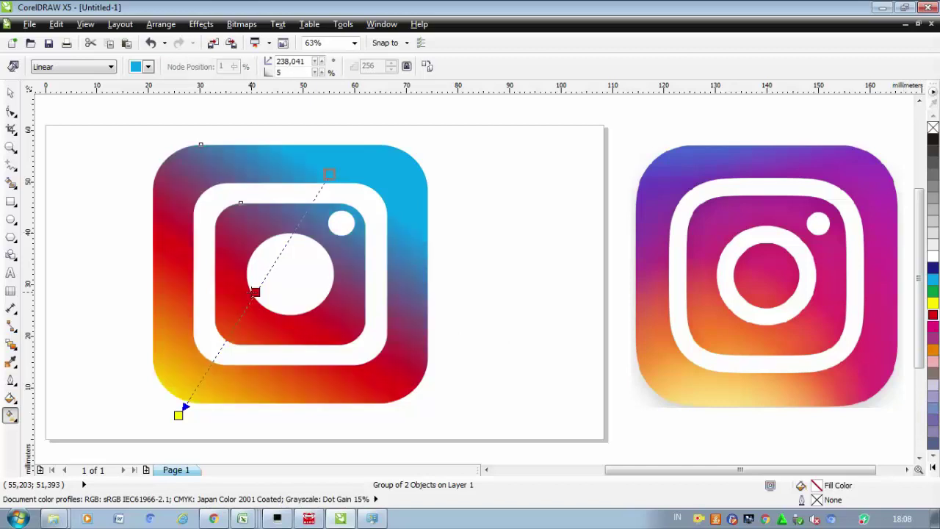
pyautogui.moveTo(329, 174); pyautogui.dragTo(352, 143)
pyautogui.moveTo(266, 275); pyautogui.dragTo(254, 299)
pyautogui.moveTo(353, 144); pyautogui.dragTo(335, 136)
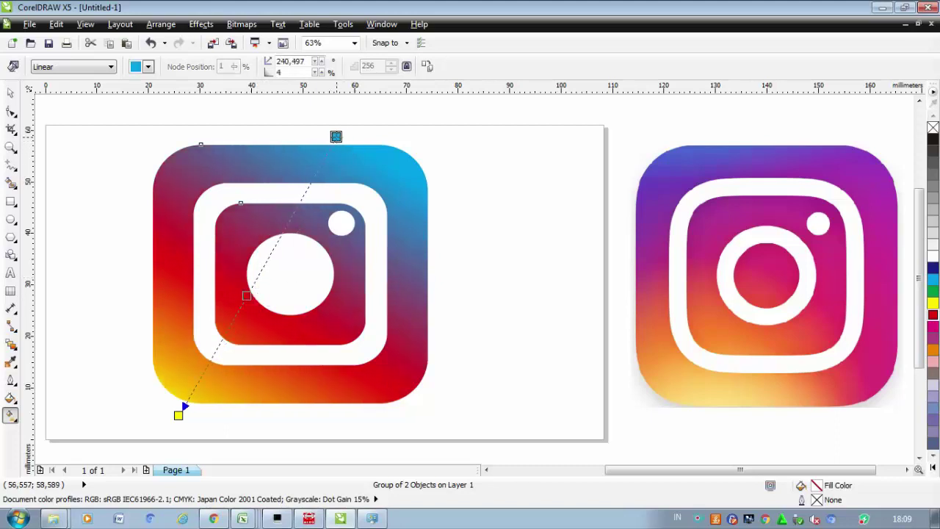
# Recolour the gradient's start node dark blue, replace it with a lighter shade of that blue, and reposition the start and red nodes.
pyautogui.moveTo(935, 270); pyautogui.dragTo(334, 137)
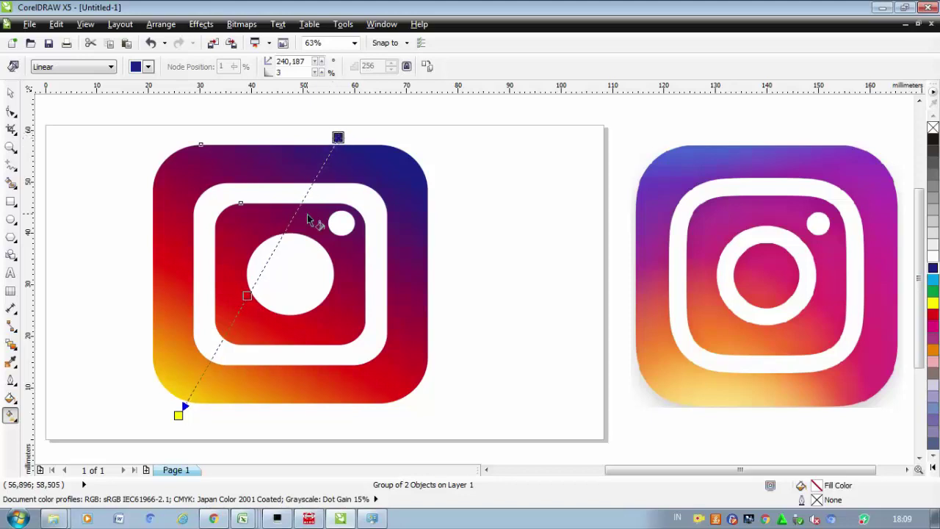
pyautogui.click(933, 270)
pyautogui.click(892, 301)
pyautogui.click(932, 270)
pyautogui.moveTo(874, 315); pyautogui.dragTo(313, 126)
pyautogui.moveTo(237, 291); pyautogui.dragTo(222, 318)
pyautogui.moveTo(314, 126); pyautogui.dragTo(355, 132)
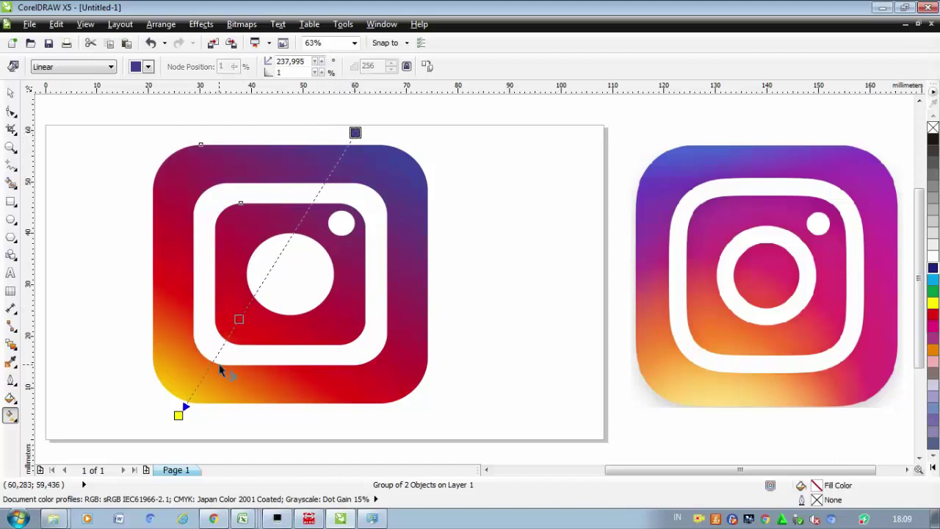
# Shift the gradient's yellow end, place the red node at 53%, and make the start node cyan, positioned beyond the logo's top edge.
pyautogui.moveTo(178, 415)
pyautogui.mouseDown()
pyautogui.moveTo(150, 412)
pyautogui.moveTo(190, 425)
pyautogui.mouseUp()
pyautogui.moveTo(247, 326); pyautogui.dragTo(267, 290)
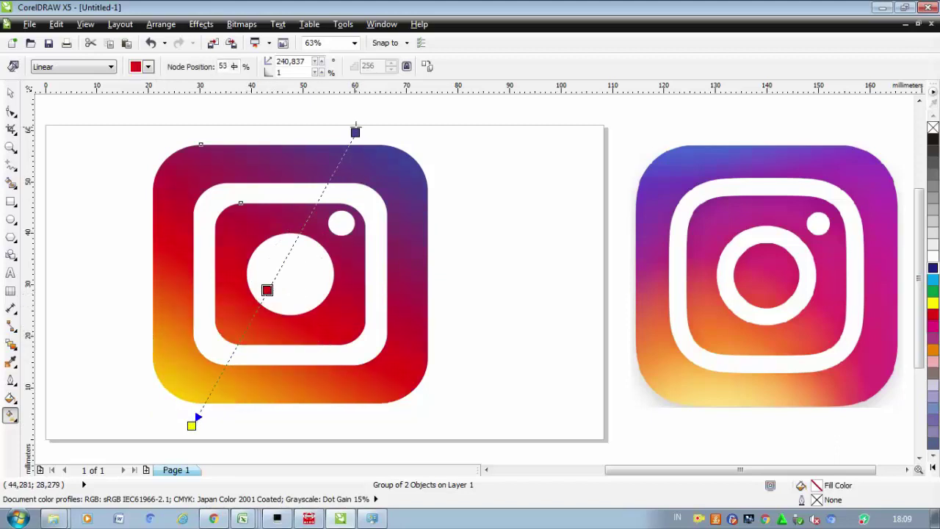
pyautogui.moveTo(933, 280); pyautogui.dragTo(375, 118)
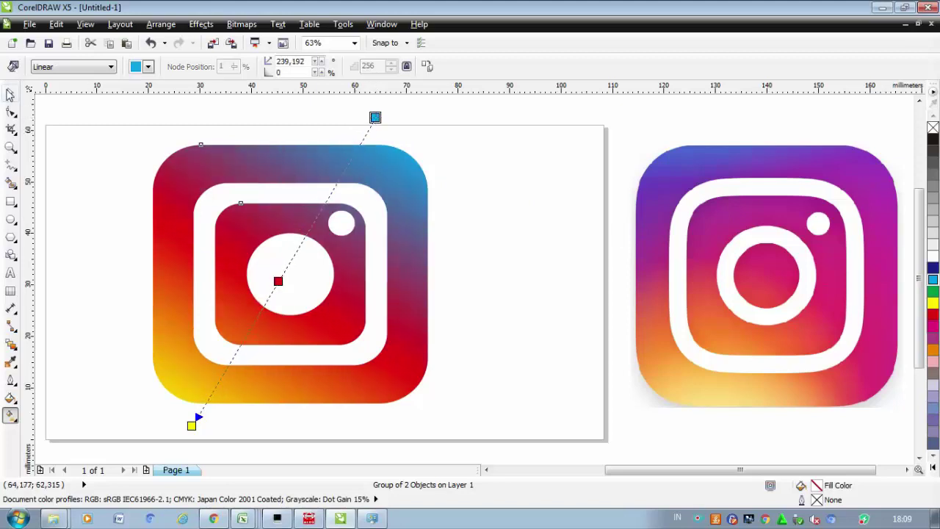
pyautogui.press('space')
pyautogui.click(548, 224)
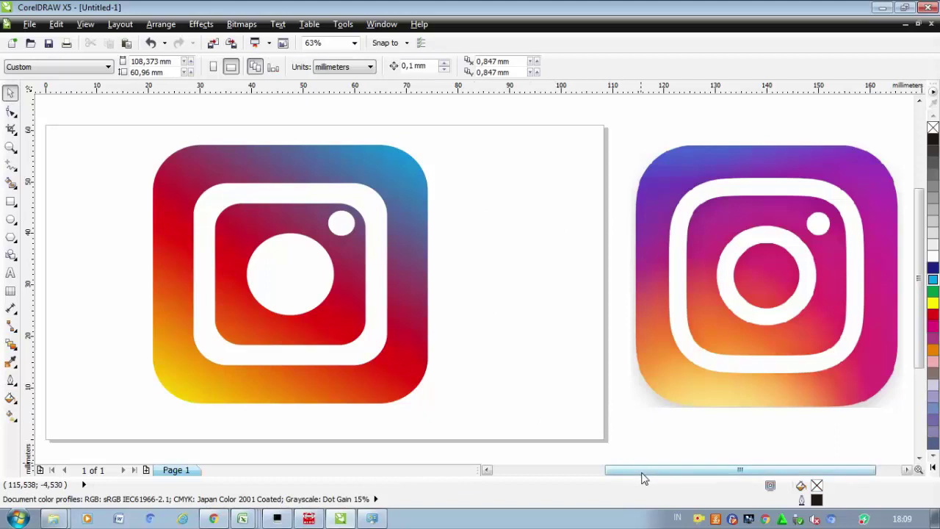
# Place the recreated logo and the reference image side by side on the page.
pyautogui.moveTo(641, 477); pyautogui.dragTo(598, 477)
pyautogui.moveTo(477, 310); pyautogui.dragTo(381, 312)
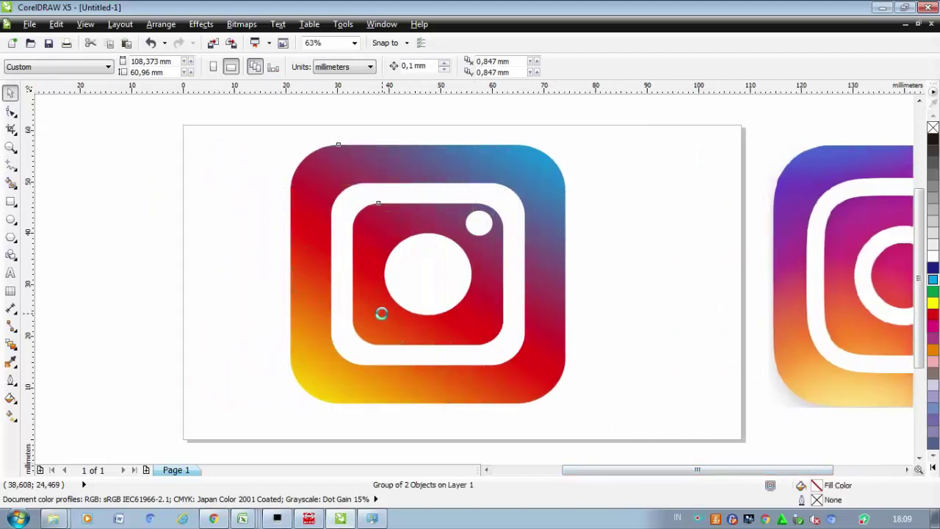
pyautogui.moveTo(849, 308); pyautogui.dragTo(623, 299)
pyautogui.click(770, 399)
pyautogui.moveTo(337, 367); pyautogui.dragTo(318, 373)
pyautogui.moveTo(604, 351)
pyautogui.mouseDown()
pyautogui.moveTo(589, 332)
pyautogui.moveTo(608, 334)
pyautogui.mouseUp()
pyautogui.click(442, 345)
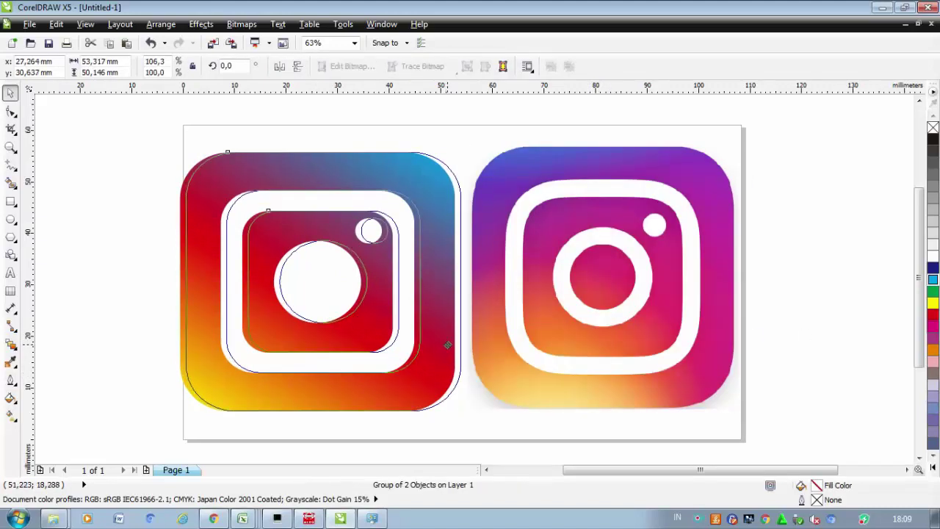
pyautogui.moveTo(447, 344); pyautogui.dragTo(448, 345)
pyautogui.click(791, 324)
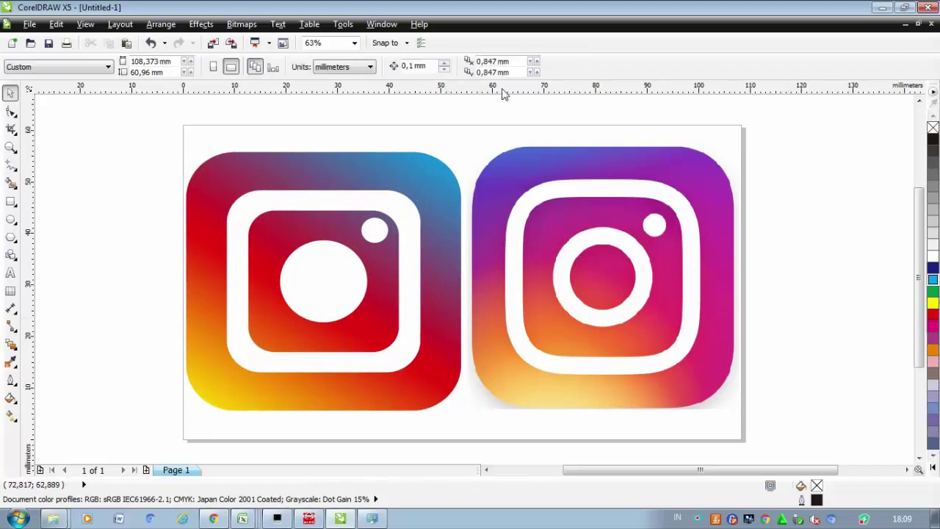
# Ungroup all the objects of the recreated logo.
pyautogui.click(381, 323)
pyautogui.click(566, 319)
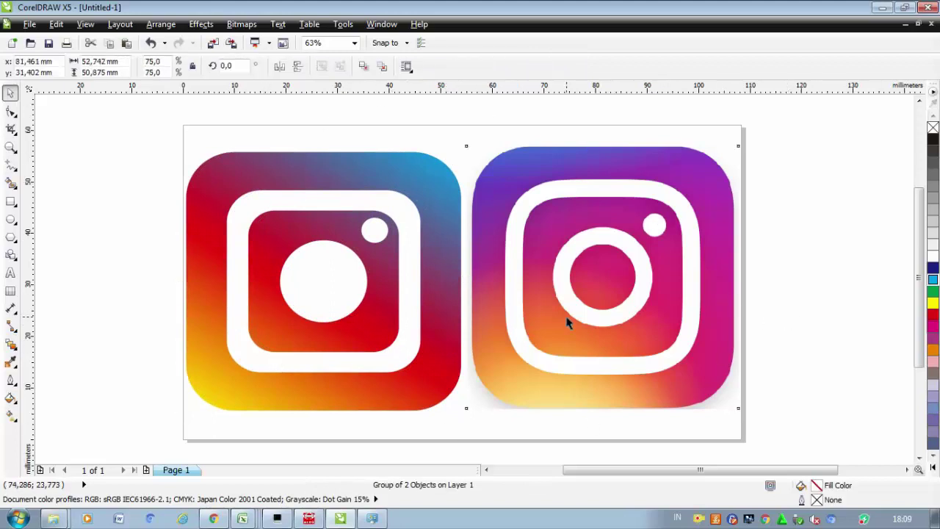
pyautogui.rightClick(569, 321)
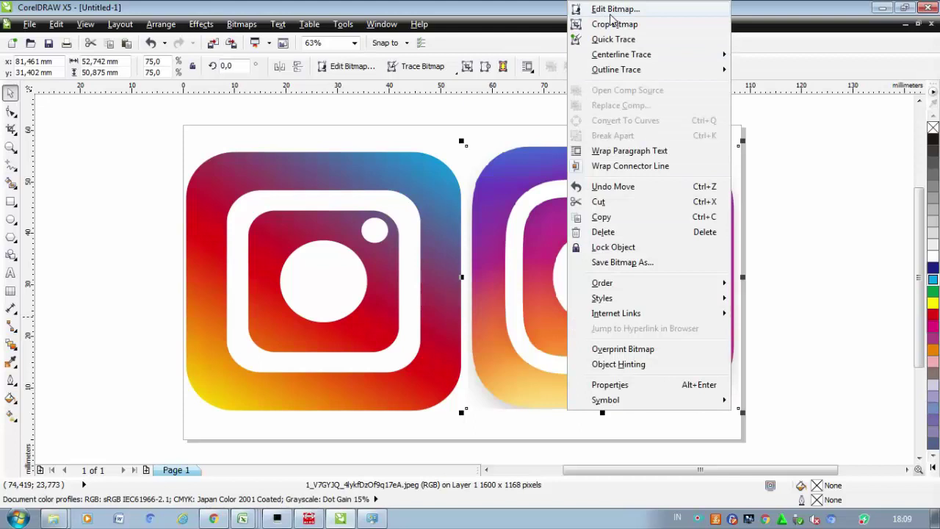
pyautogui.click(278, 257)
pyautogui.click(275, 254)
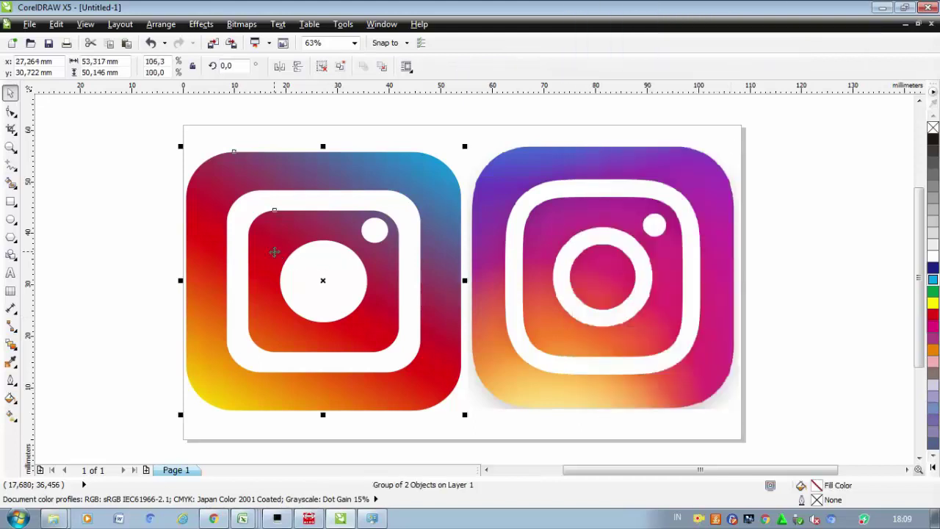
pyautogui.rightClick(274, 254)
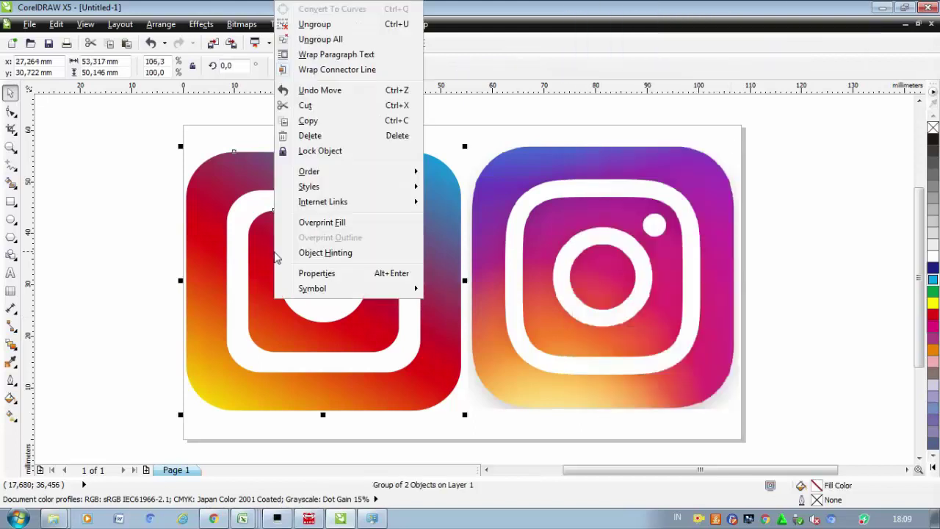
pyautogui.click(318, 39)
pyautogui.click(120, 168)
# Try pulling the logo's separate shapes and the reference image apart, and undo the moves.
pyautogui.moveTo(286, 268); pyautogui.dragTo(352, 280)
pyautogui.click(218, 258)
pyautogui.moveTo(218, 259); pyautogui.dragTo(117, 243)
pyautogui.moveTo(581, 269); pyautogui.dragTo(613, 266)
pyautogui.hotkey('ctrl', 'z')
pyautogui.hotkey('ctrl', 'z')
pyautogui.hotkey('ctrl', 'z')
pyautogui.hotkey('ctrl', 'z')
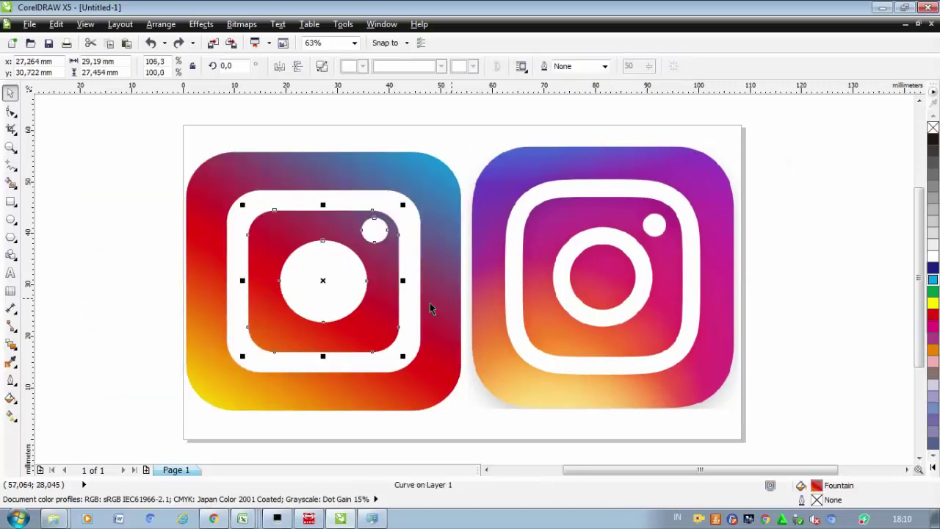
pyautogui.click(94, 323)
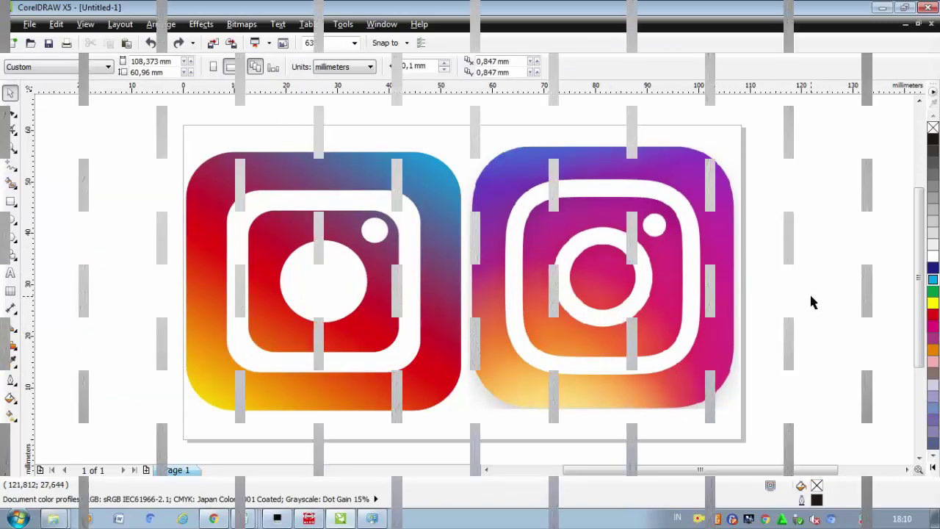